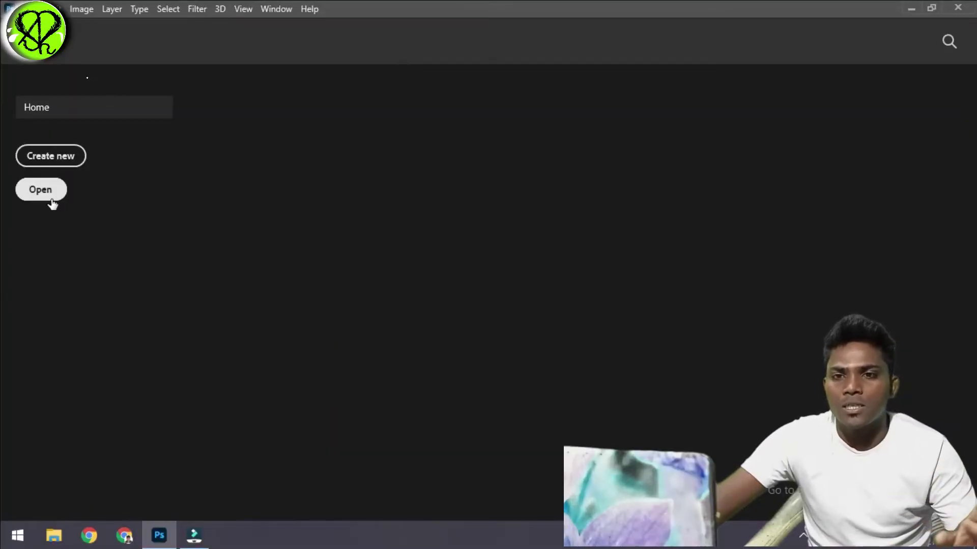
- Create a new portrait A4 document of 210 x 297 mm at 300 ppi and hide its grid
{"action": "left_click", "coordinate": [70, 167]}
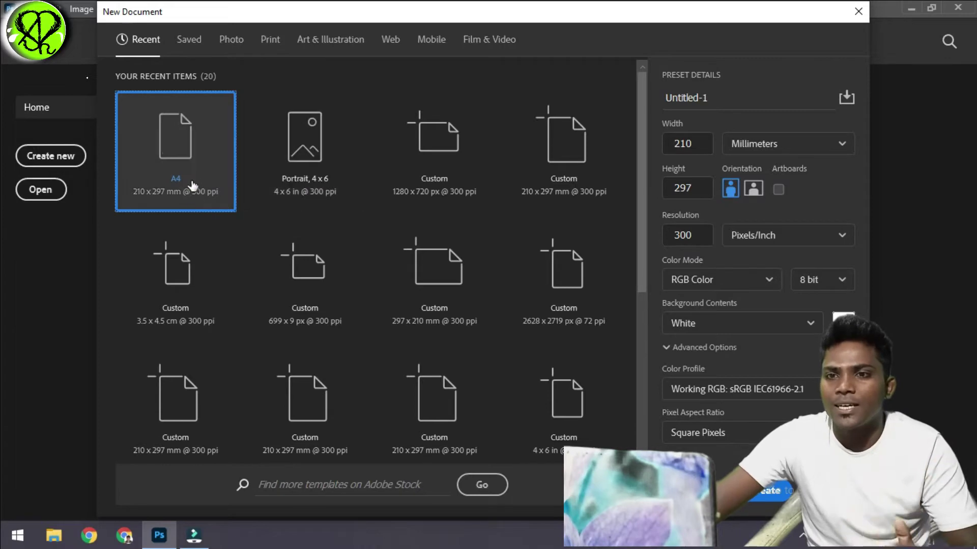
{"action": "left_click", "coordinate": [285, 150]}
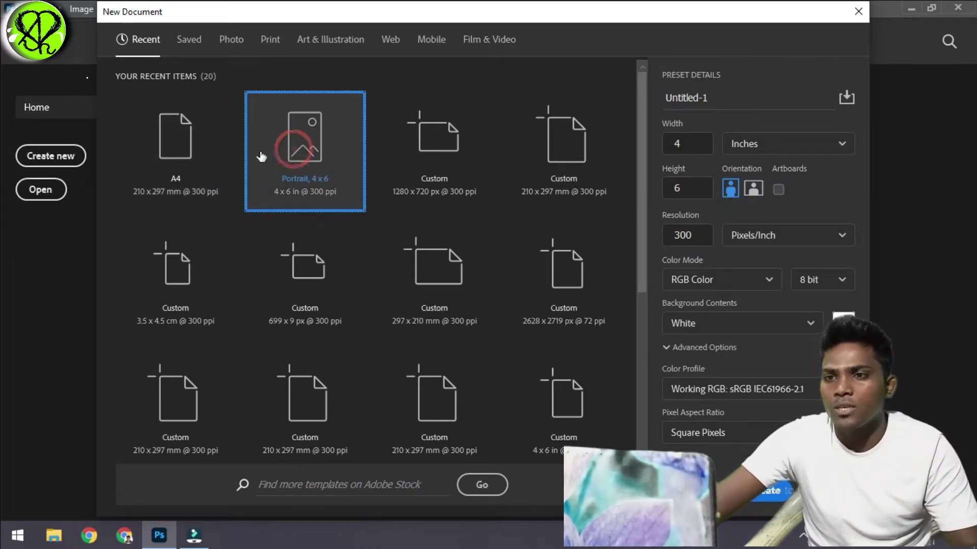
{"action": "left_click", "coordinate": [192, 139]}
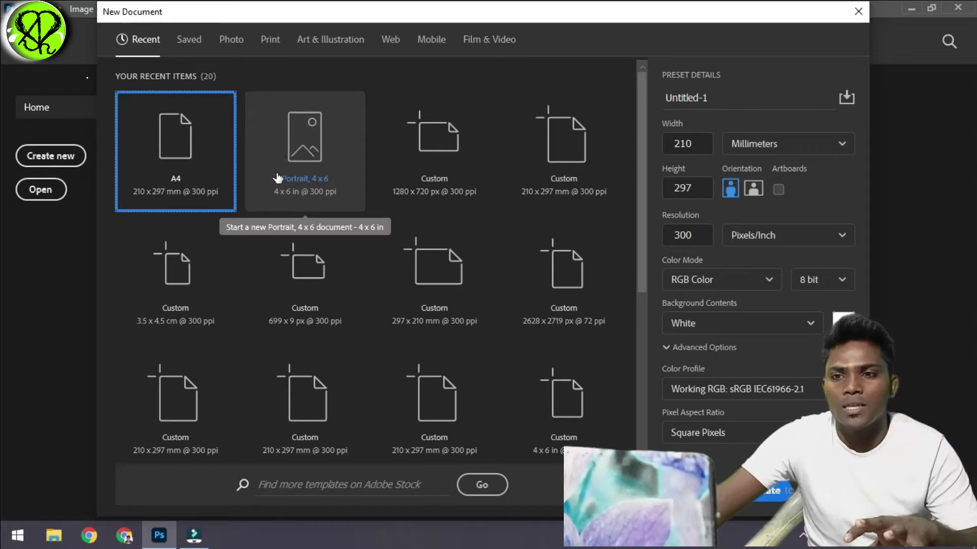
{"action": "left_click", "coordinate": [204, 144]}
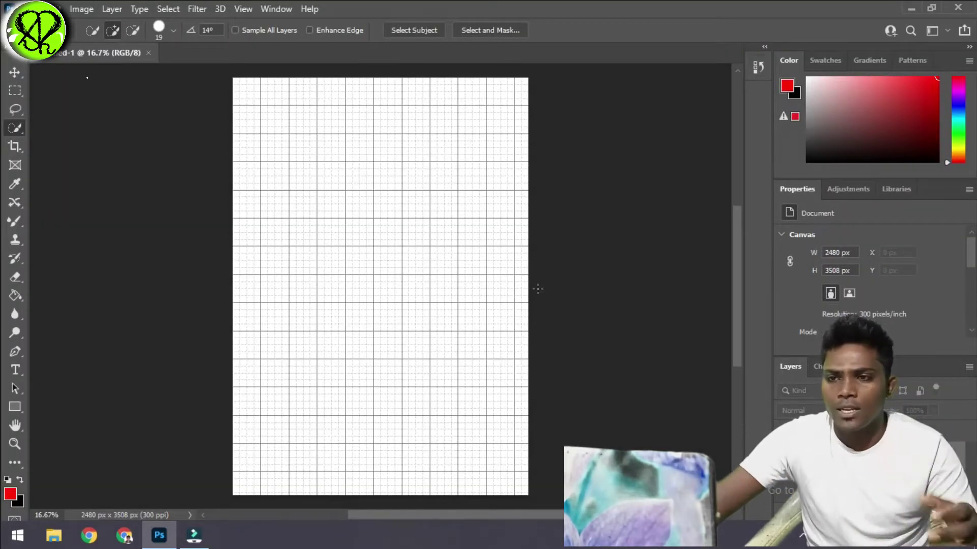
{"action": "key", "text": "ctrl+apostrophe"}
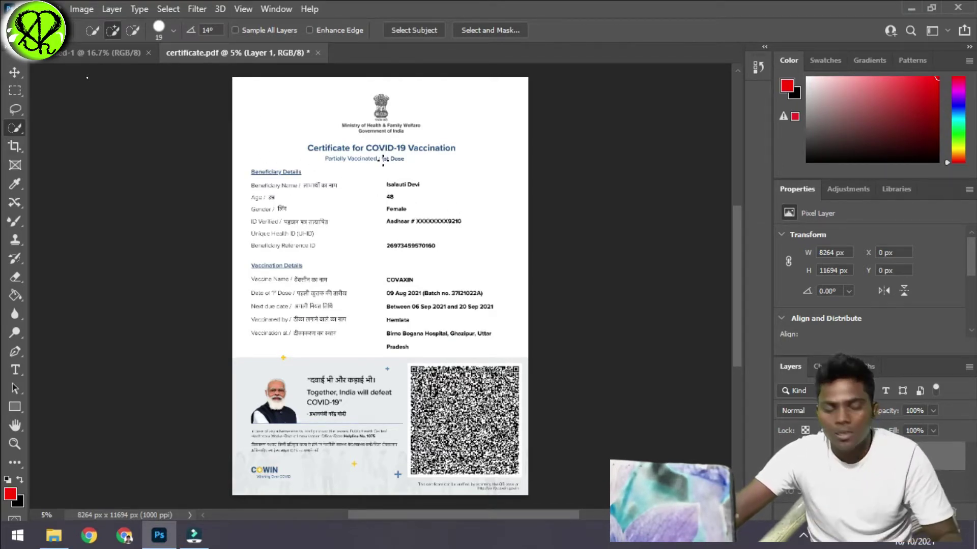
- Crop the certificate to the beneficiary and vaccination details above the grey footer
{"action": "key", "text": "c"}
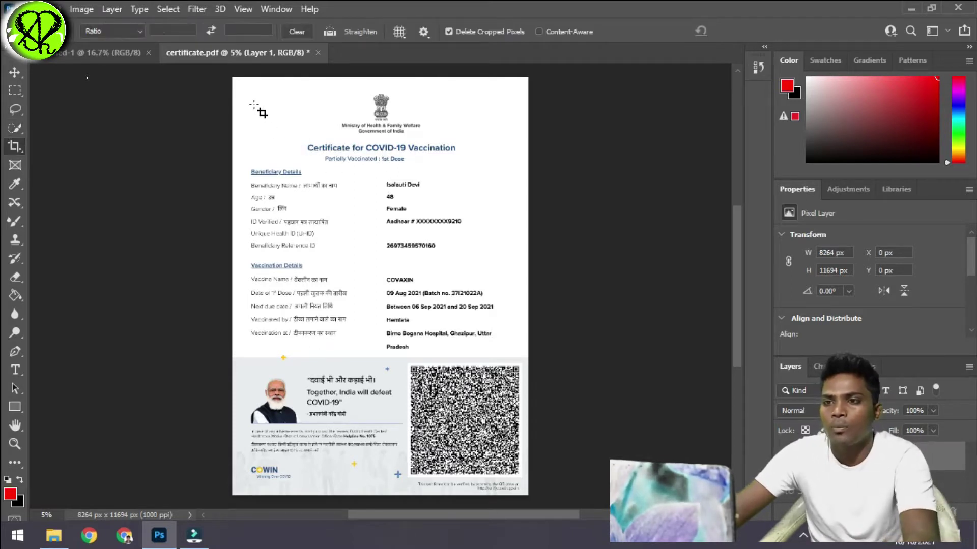
{"action": "left_click_drag", "start_coordinate": [246, 89], "coordinate": [531, 372]}
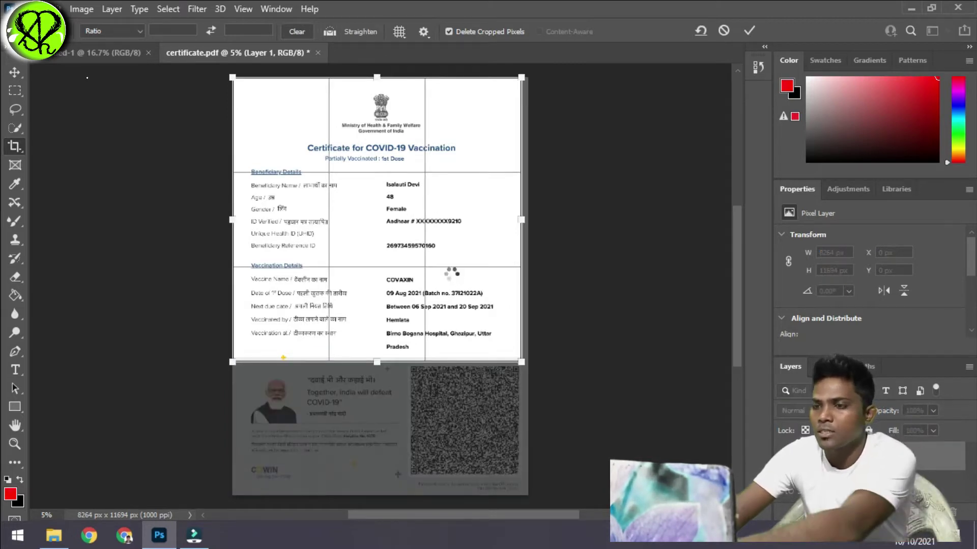
{"action": "key", "text": "Return"}
- Copy the cropped certificate into the blank A4 document and scale it down to fit near the top of the page
{"action": "key", "text": "v"}
{"action": "left_click_drag", "start_coordinate": [448, 236], "coordinate": [338, 207]}
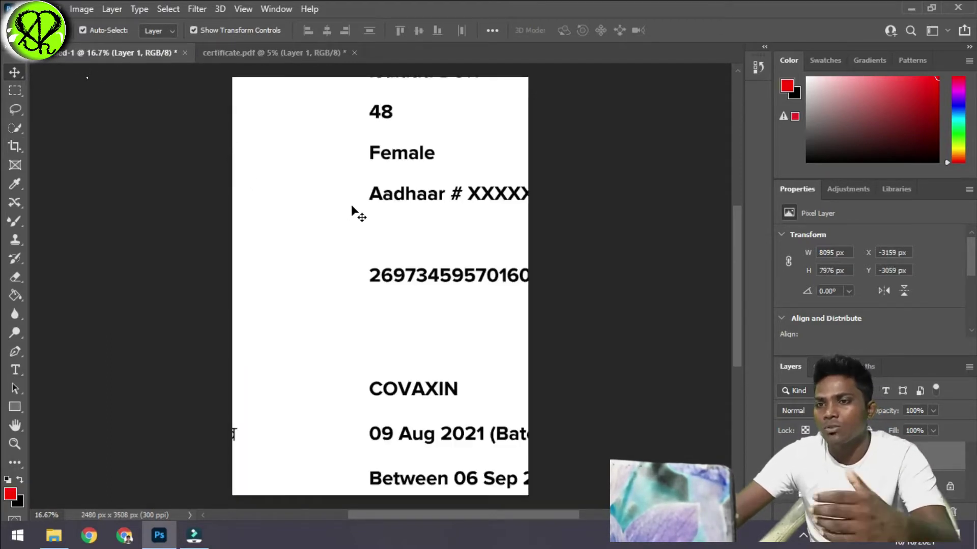
{"action": "key", "text": "ctrl+t"}
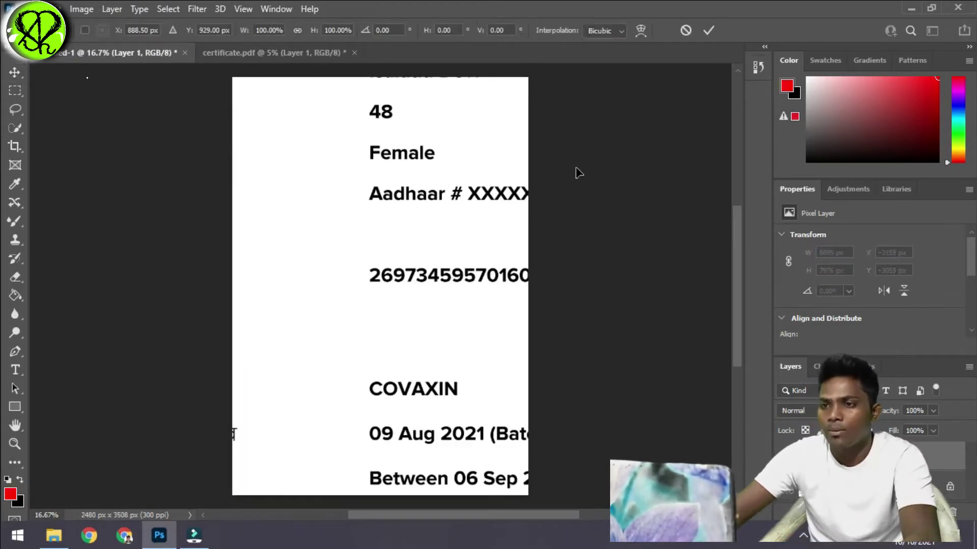
{"action": "left_click_drag", "start_coordinate": [576, 168], "coordinate": [430, 314]}
{"action": "key", "text": "ctrl+minus"}
{"action": "key", "text": "ctrl+minus"}
{"action": "key", "text": "ctrl+minus"}
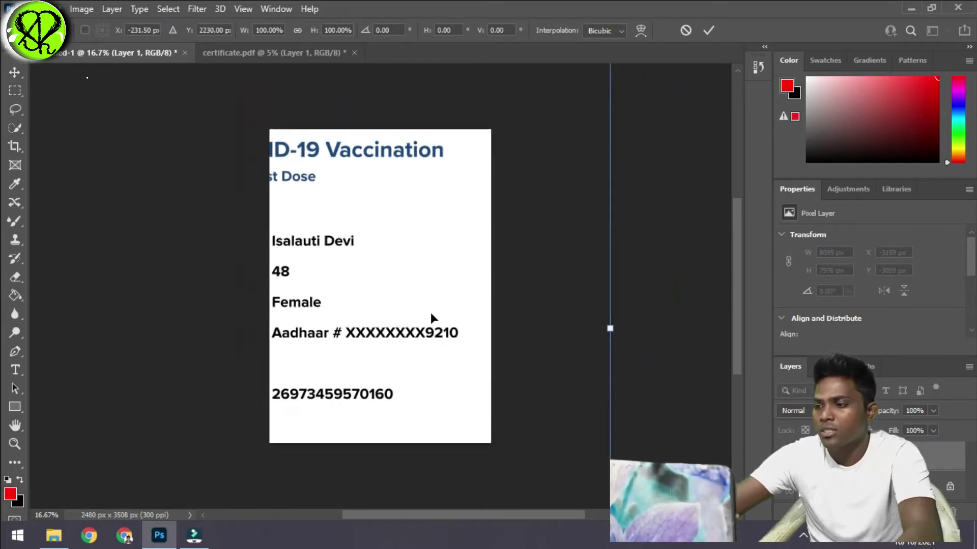
{"action": "key", "text": "ctrl+minus"}
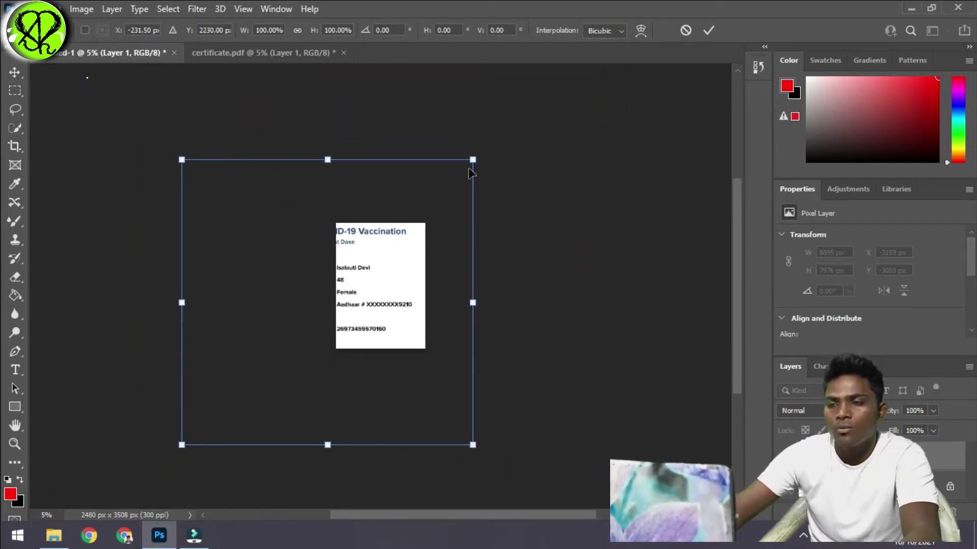
{"action": "left_click_drag", "start_coordinate": [473, 159], "coordinate": [394, 228]}
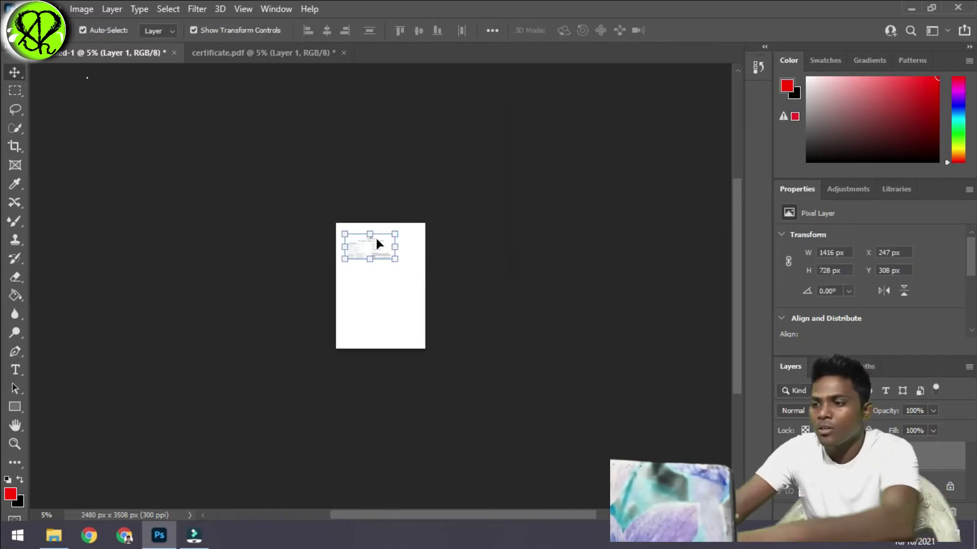
- Delete the placed certificate layer from the A4 page
{"action": "key", "text": "Delete"}
{"action": "key", "text": "ctrl+plus"}
{"action": "key", "text": "ctrl+plus"}
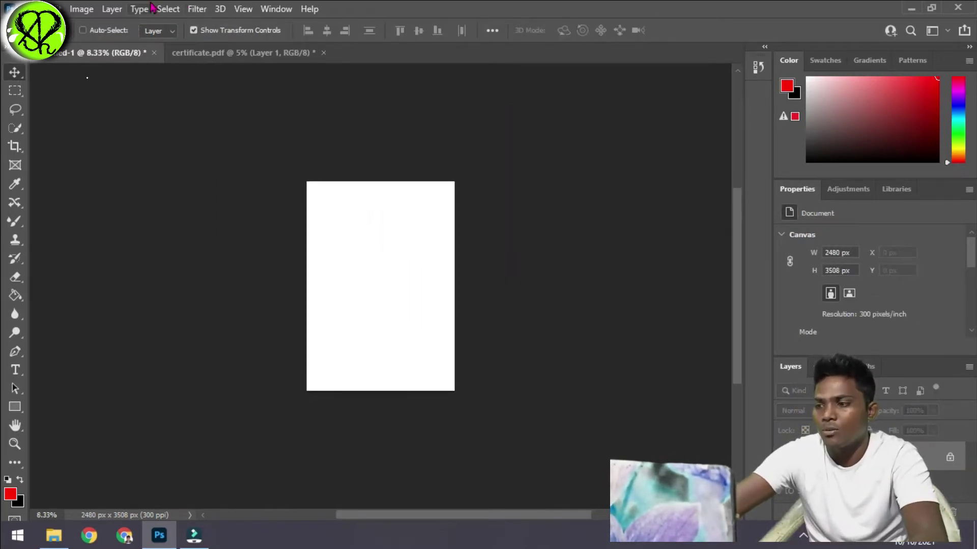
{"action": "key", "text": "ctrl+plus"}
{"action": "key", "text": "ctrl+plus"}
{"action": "scroll", "coordinate": [492, 333], "scroll_direction": "up", "scroll_amount": 2}
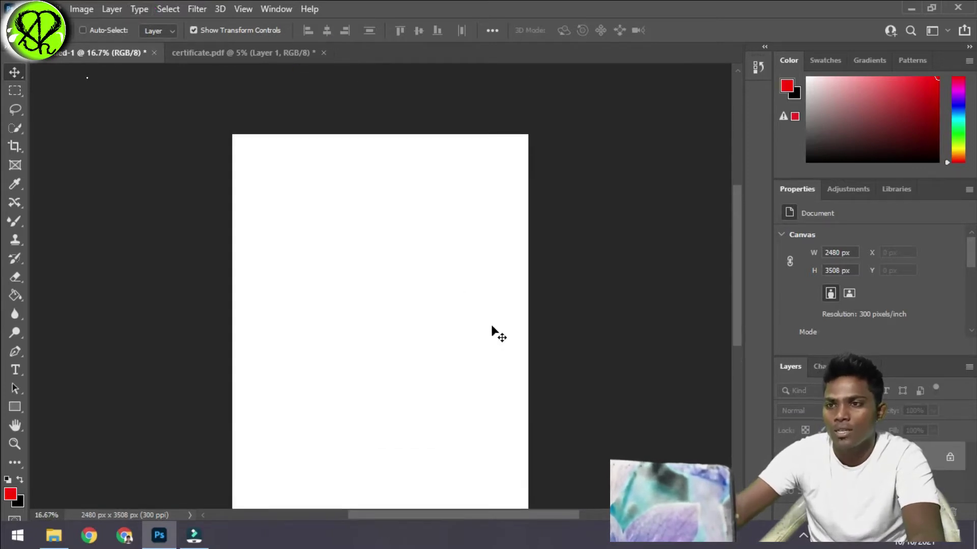
{"action": "key", "text": "ctrl+plus"}
{"action": "scroll", "coordinate": [490, 330], "scroll_direction": "up", "scroll_amount": 2}
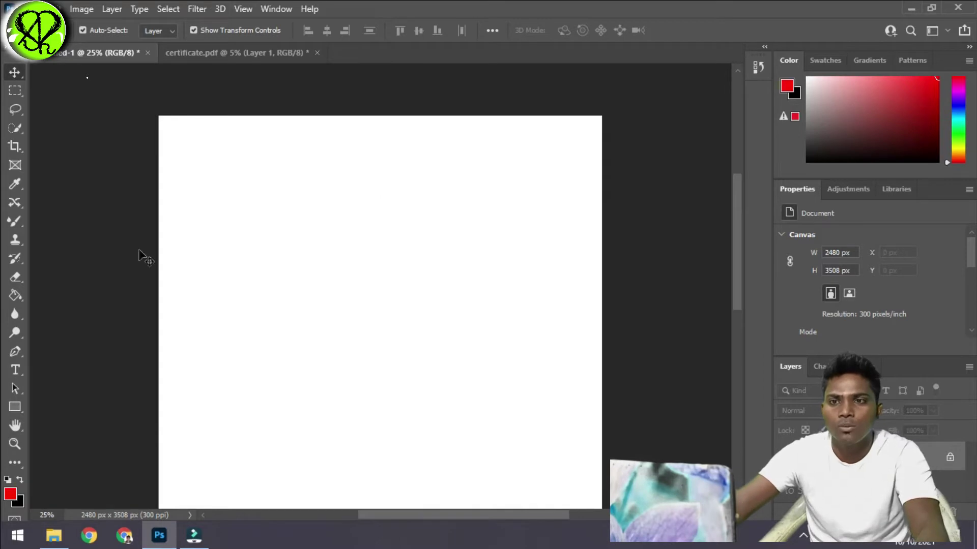
- Undo the crop in certificate.pdf to restore the full certificate
{"action": "left_click", "coordinate": [234, 55]}
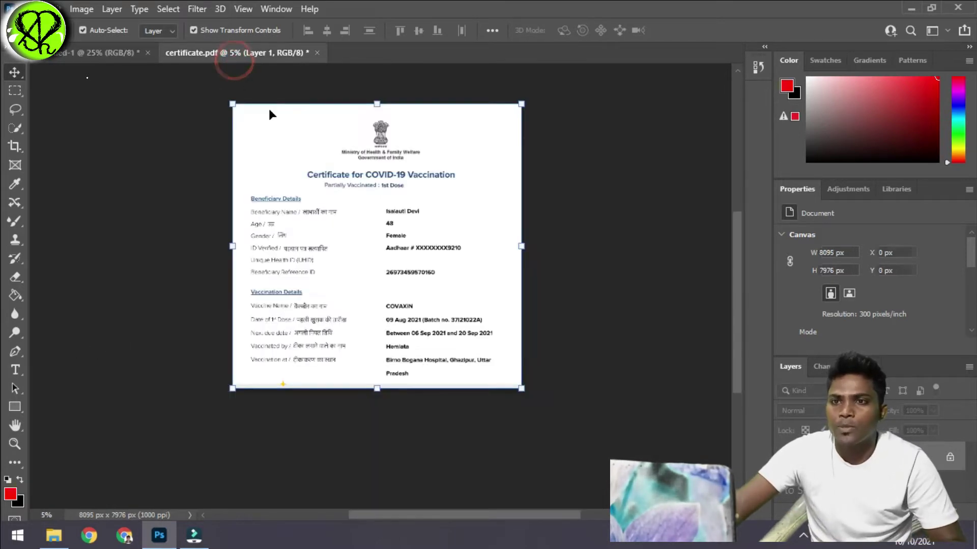
{"action": "key", "text": "ctrl+z"}
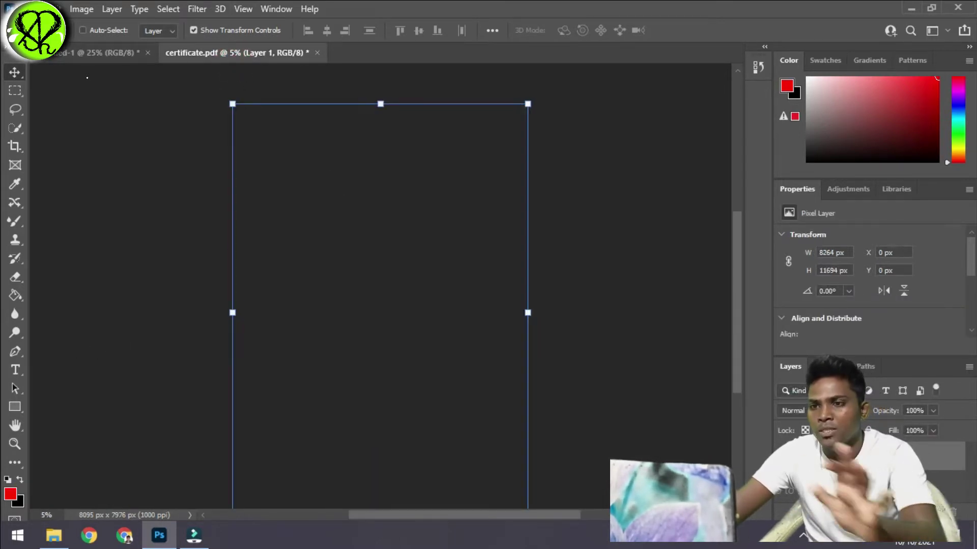
{"action": "key", "text": "ctrl+shift+z"}
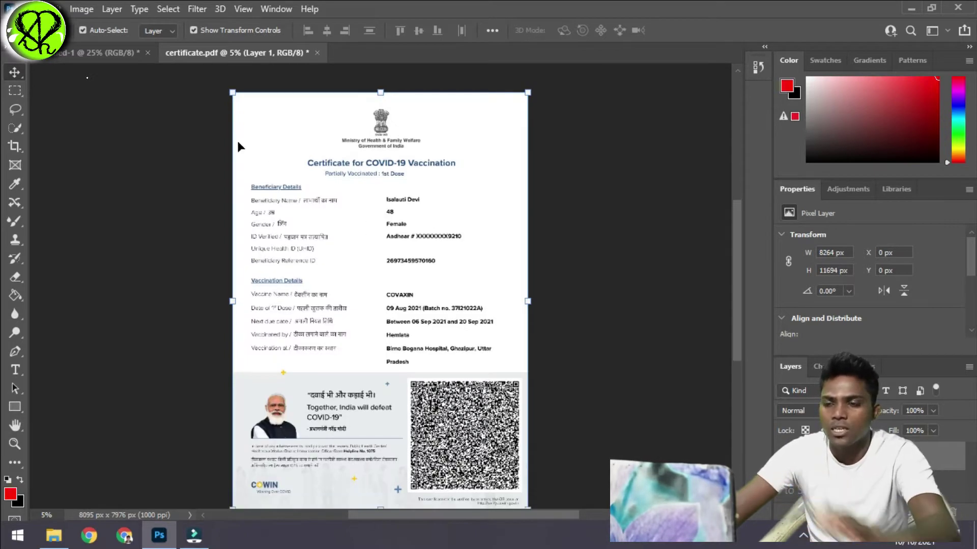
- Create a rectangle 1000 px wide and 600 px high on the blank A4 page and fill it with black
{"action": "left_click", "coordinate": [101, 52]}
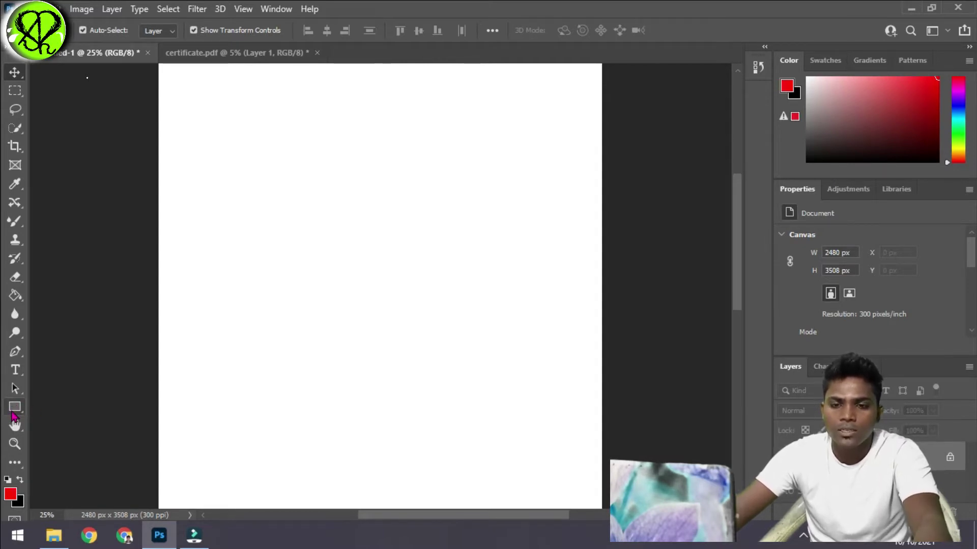
{"action": "left_click", "coordinate": [14, 407]}
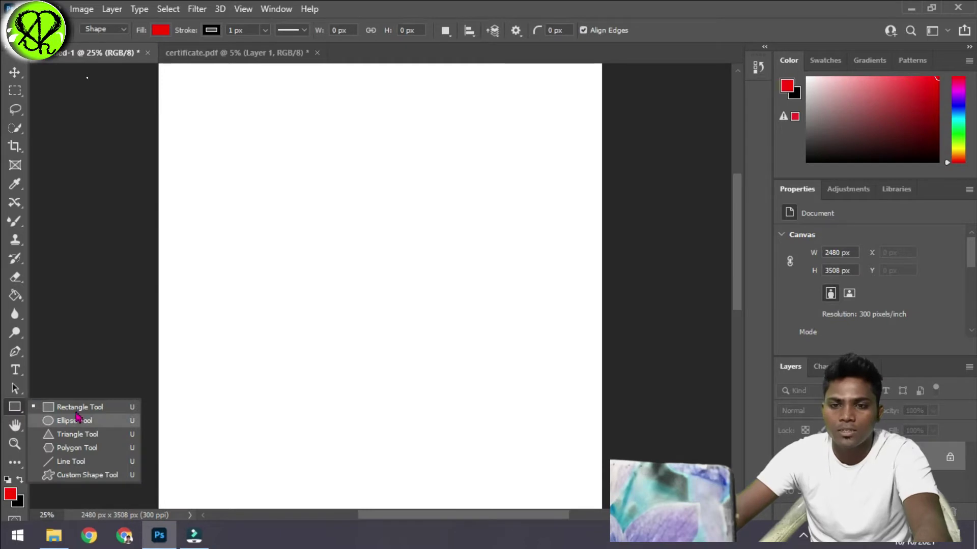
{"action": "left_click", "coordinate": [77, 407]}
{"action": "scroll", "coordinate": [325, 209], "scroll_direction": "up", "scroll_amount": 1}
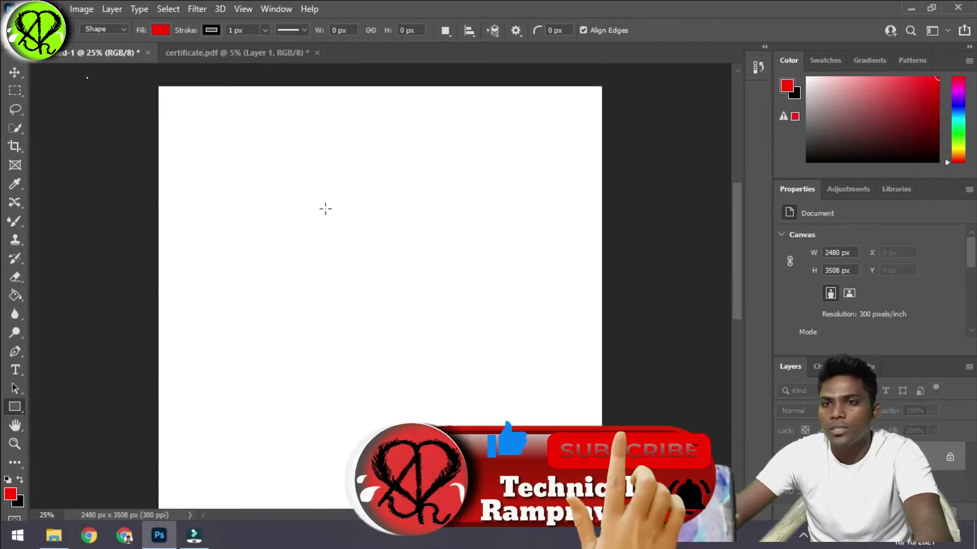
{"action": "left_click", "coordinate": [329, 211]}
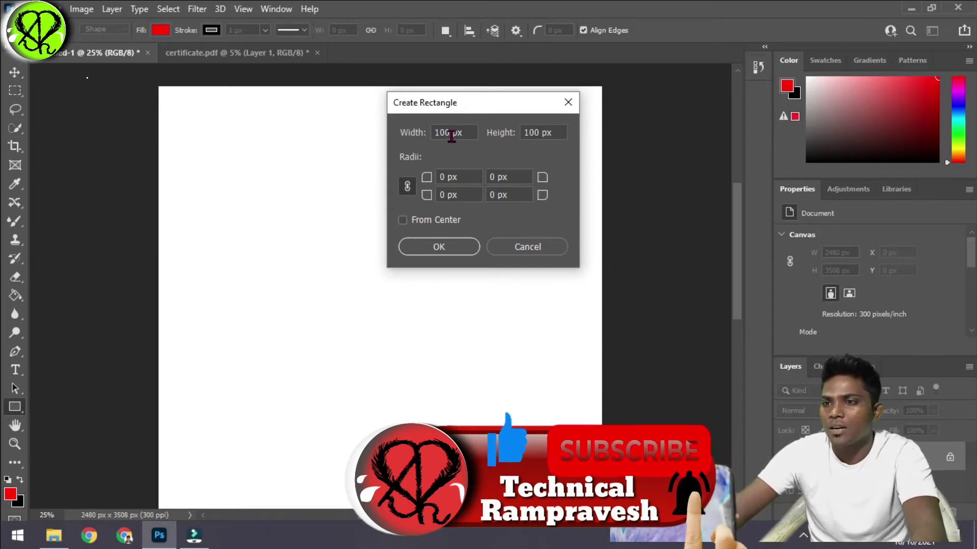
{"action": "double_click", "coordinate": [451, 133]}
{"action": "type", "text": "1"}
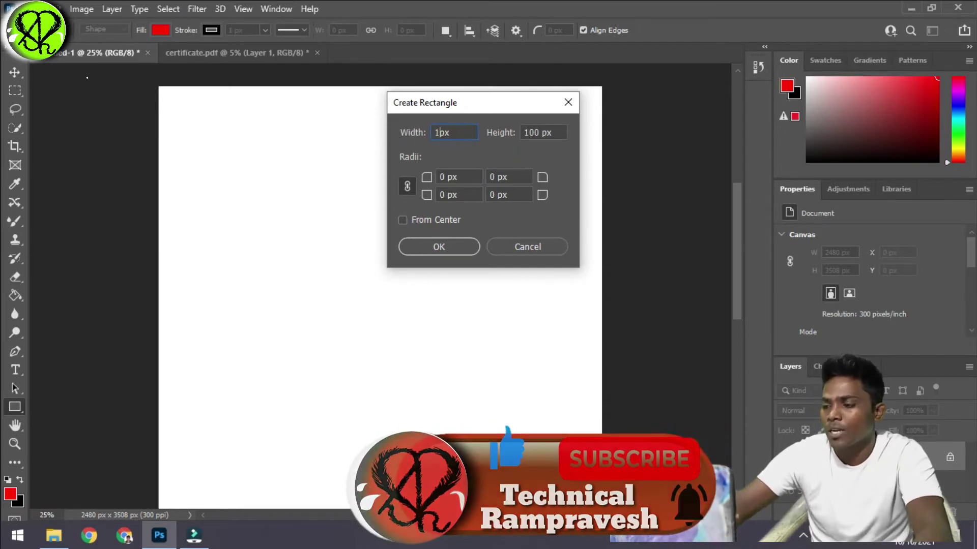
{"action": "type", "text": "000"}
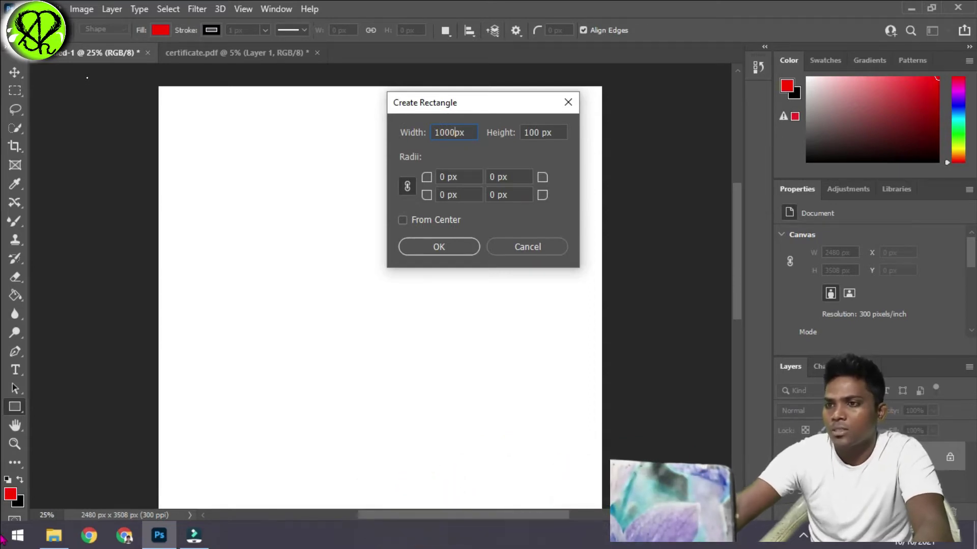
{"action": "double_click", "coordinate": [531, 132]}
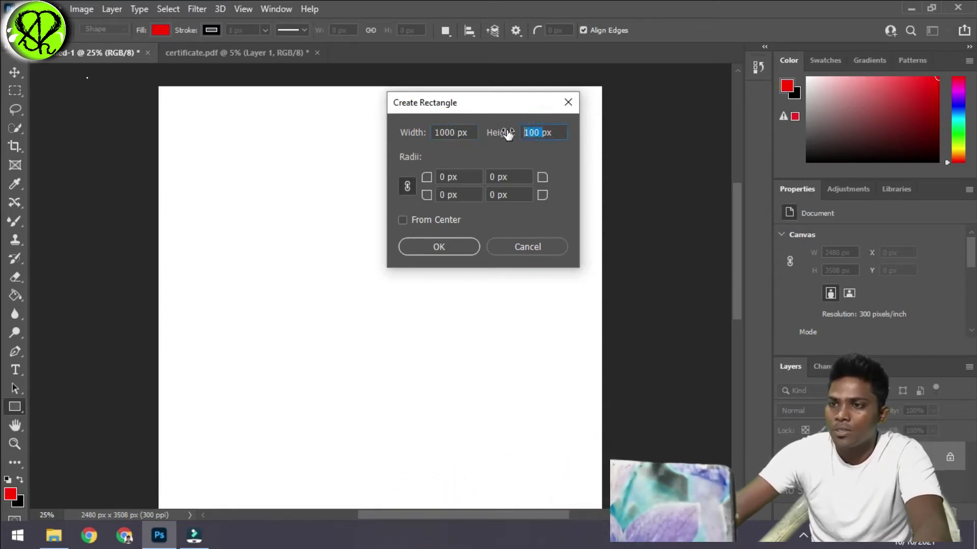
{"action": "type", "text": "600"}
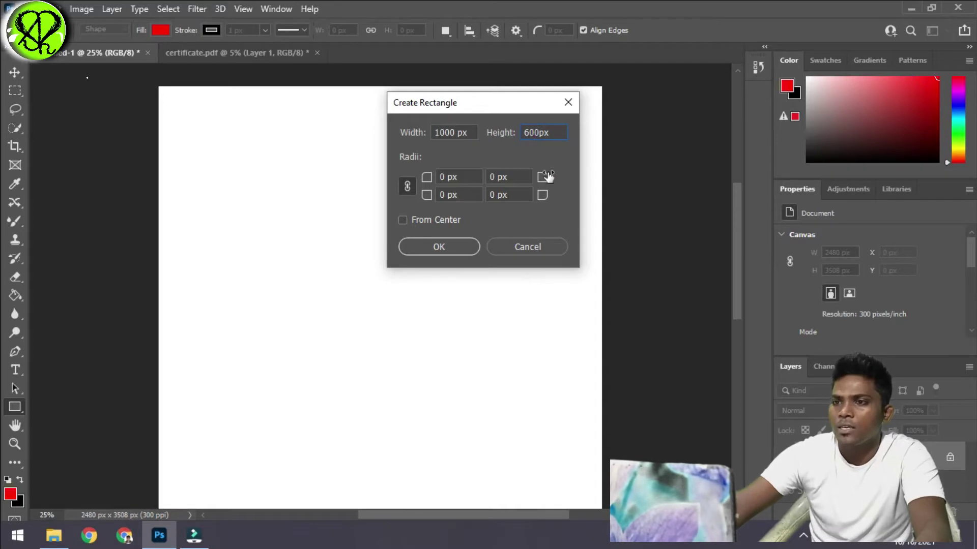
{"action": "left_click", "coordinate": [446, 250]}
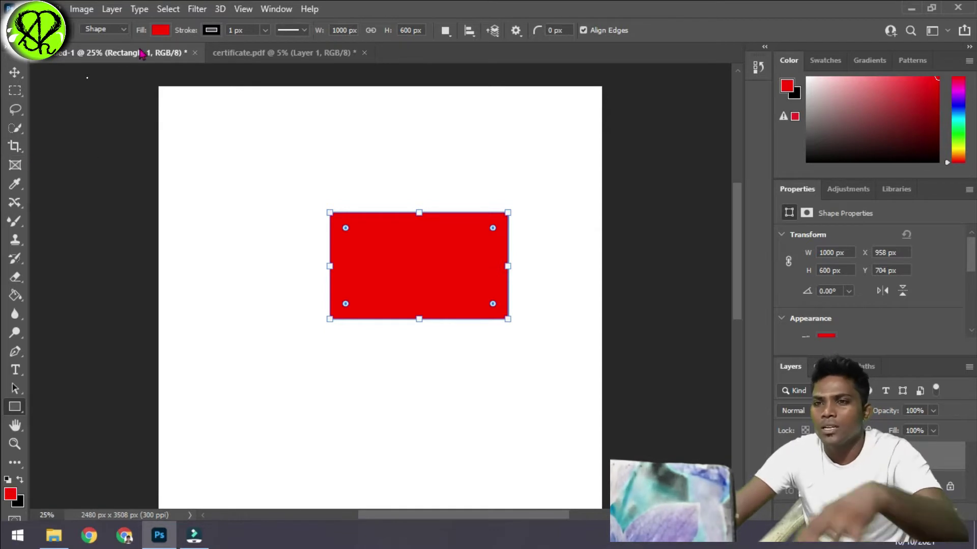
{"action": "left_click", "coordinate": [162, 31]}
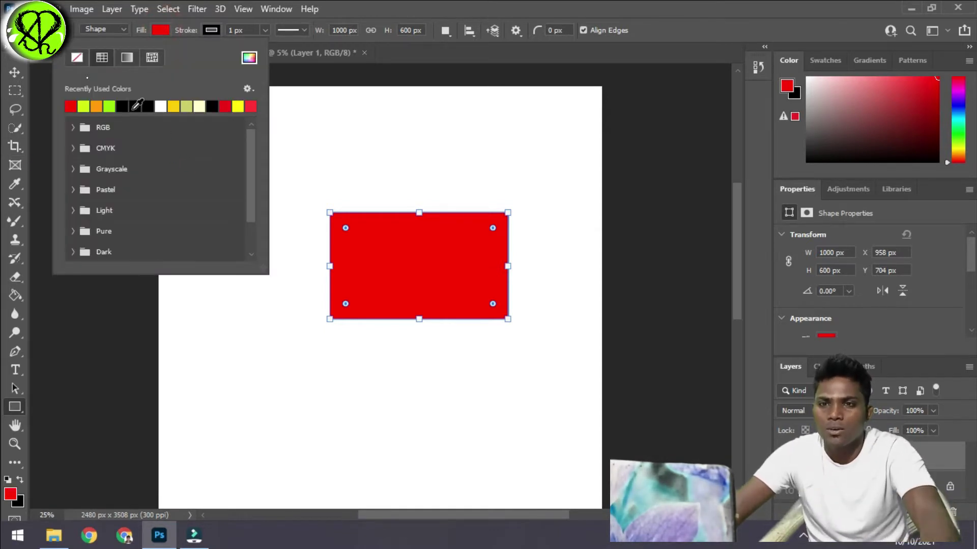
{"action": "left_click", "coordinate": [134, 105]}
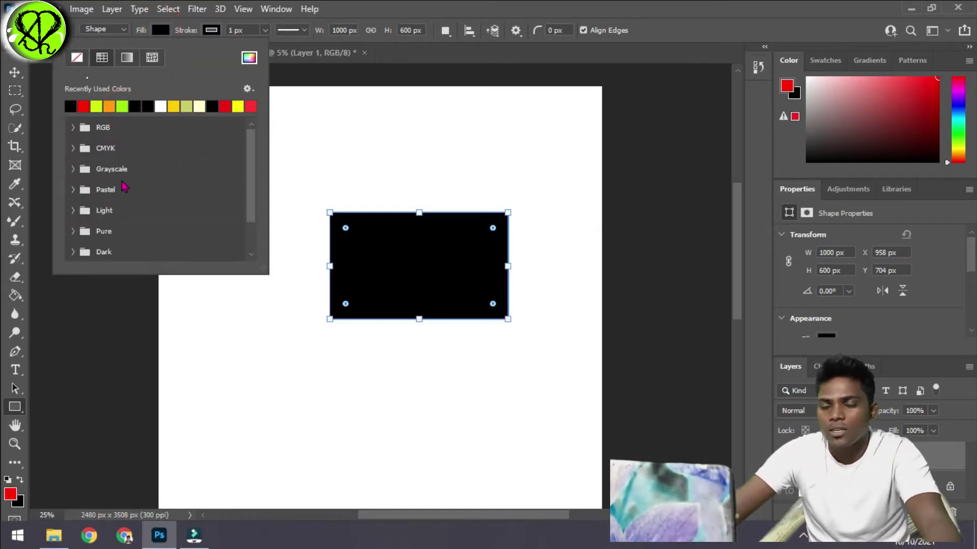
{"action": "left_click", "coordinate": [418, 283]}
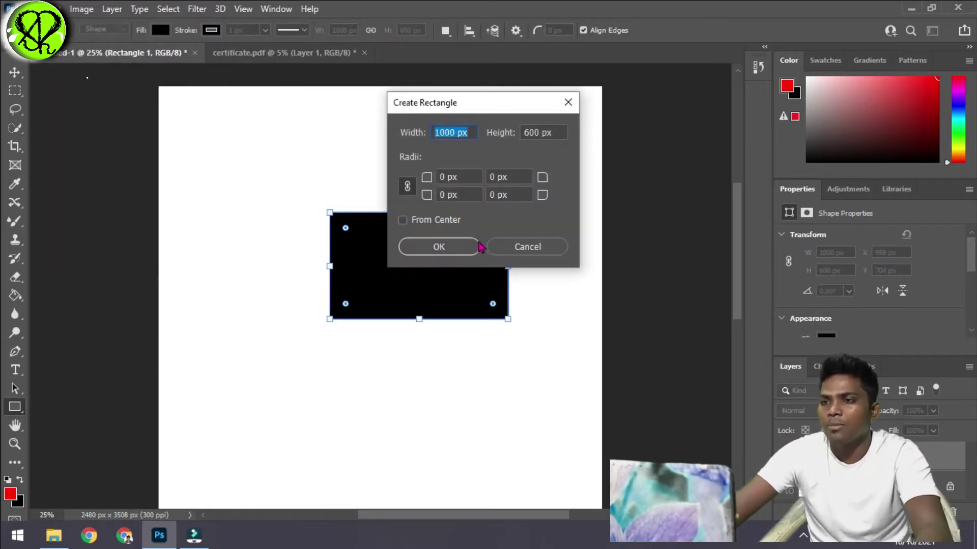
{"action": "left_click", "coordinate": [442, 249]}
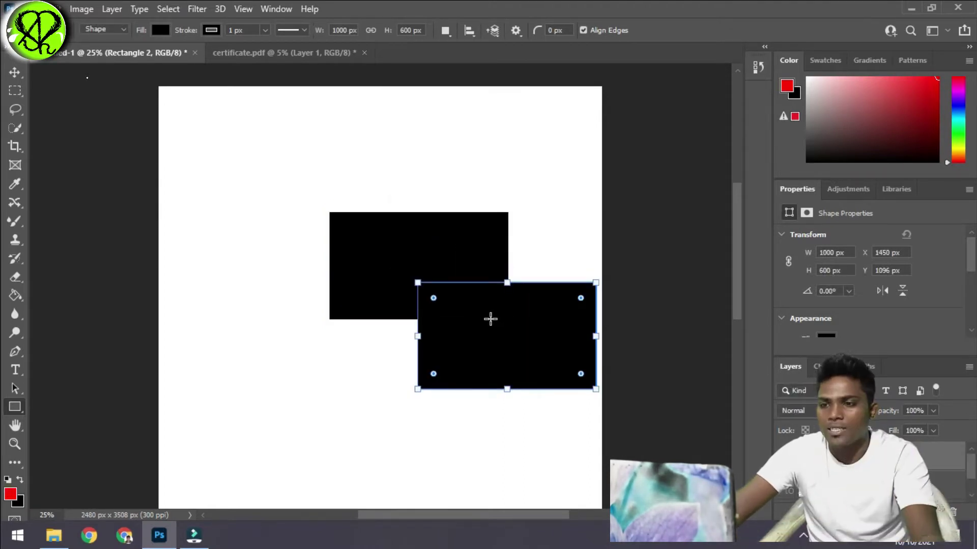
{"action": "key", "text": "ctrl+z"}
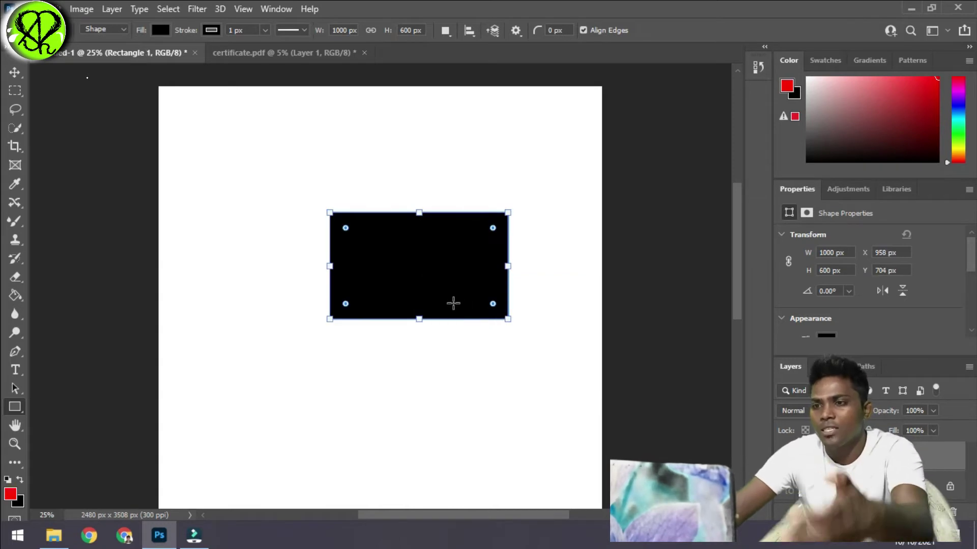
{"action": "key", "text": "ctrl+z"}
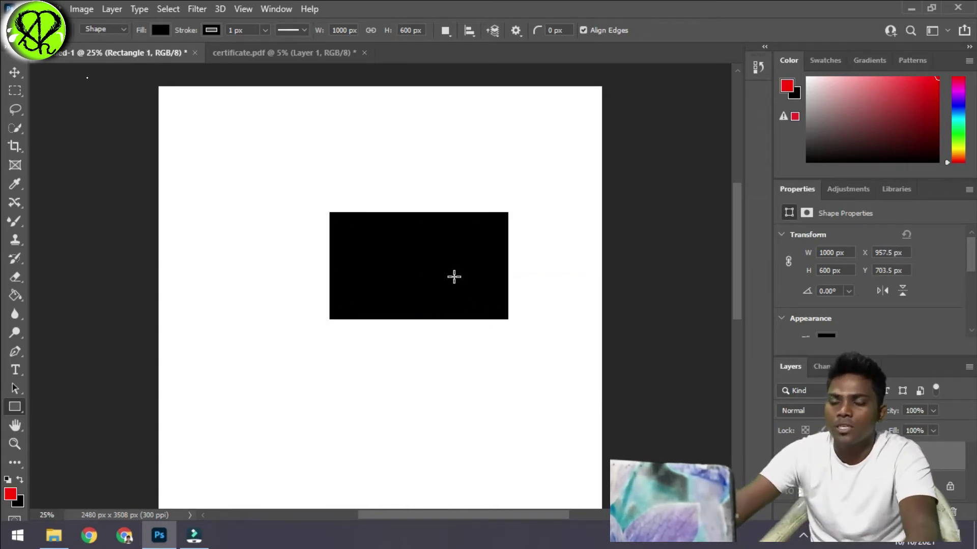
- Move the black rectangle near the page's upper left and place a copy beside it at about X 1240 px, Y 196 px
{"action": "key", "text": "v"}
{"action": "left_click_drag", "start_coordinate": [461, 271], "coordinate": [508, 168]}
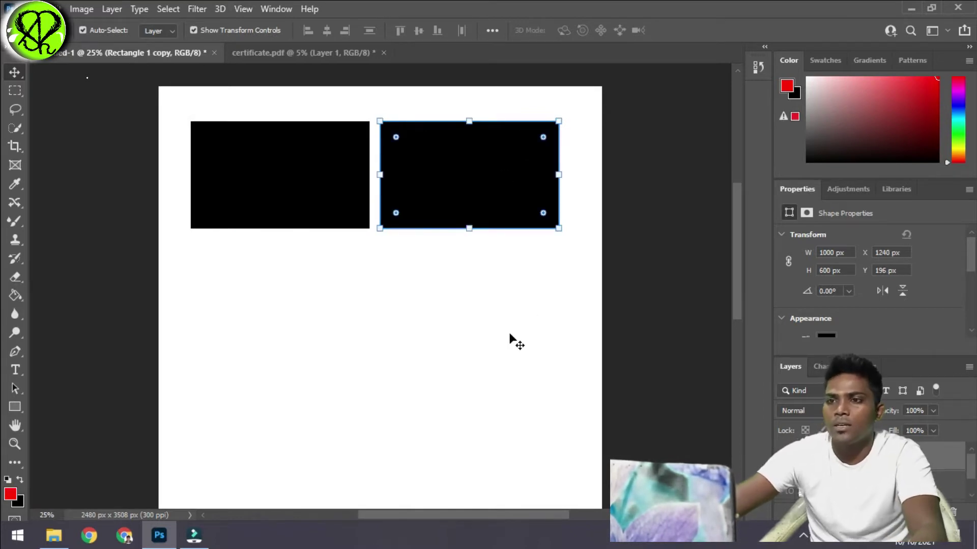
{"action": "left_click", "coordinate": [493, 297]}
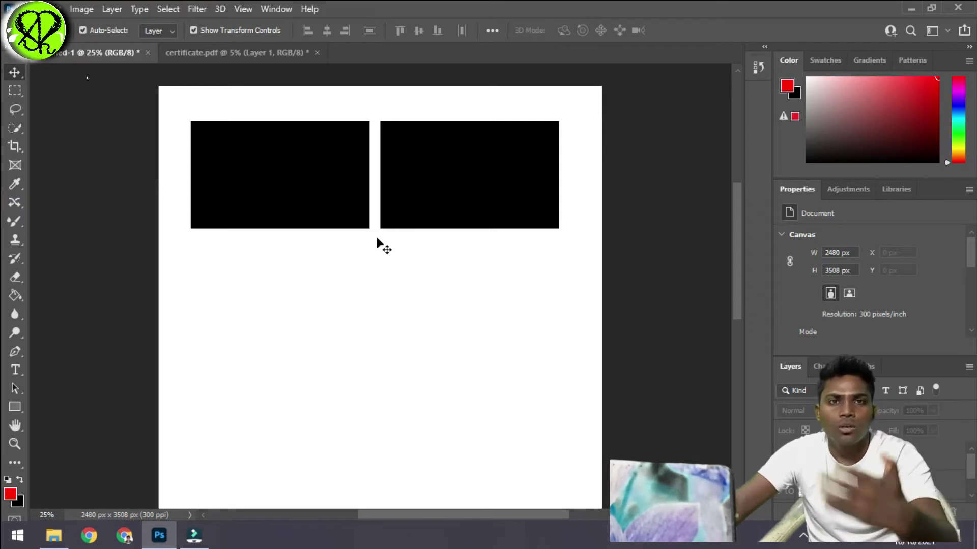
- Move the left black rectangle slightly toward its copy, to X 186 px, Y 196 px
{"action": "mouse_move", "coordinate": [300, 185]}
{"action": "left_mouse_down"}
{"action": "mouse_move", "coordinate": [327, 175]}
{"action": "mouse_move", "coordinate": [312, 192]}
{"action": "mouse_move", "coordinate": [309, 184]}
{"action": "left_mouse_up"}
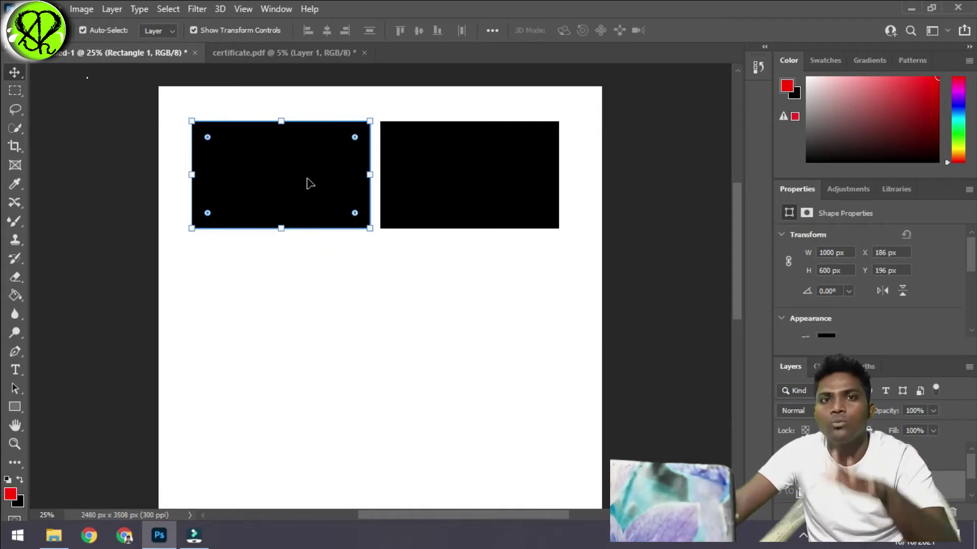
{"action": "left_click", "coordinate": [341, 253]}
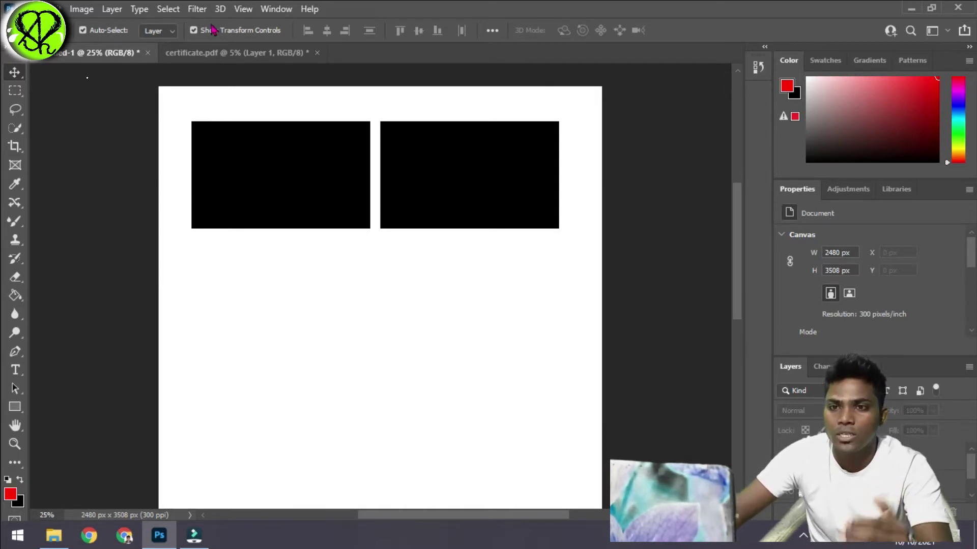
- Crop certificate.pdf to the upper section, from the emblem down to the end of the vaccination details
{"action": "left_click", "coordinate": [208, 53]}
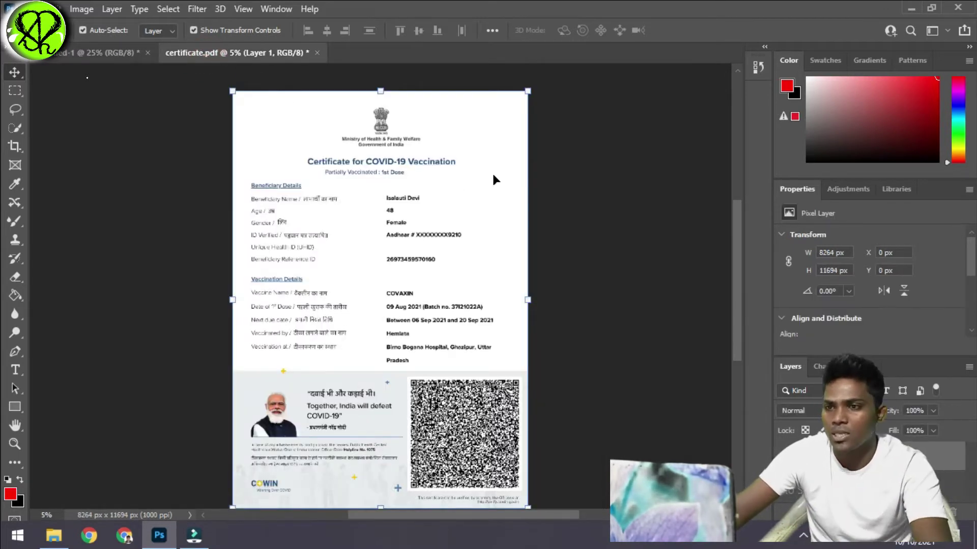
{"action": "key", "text": "c"}
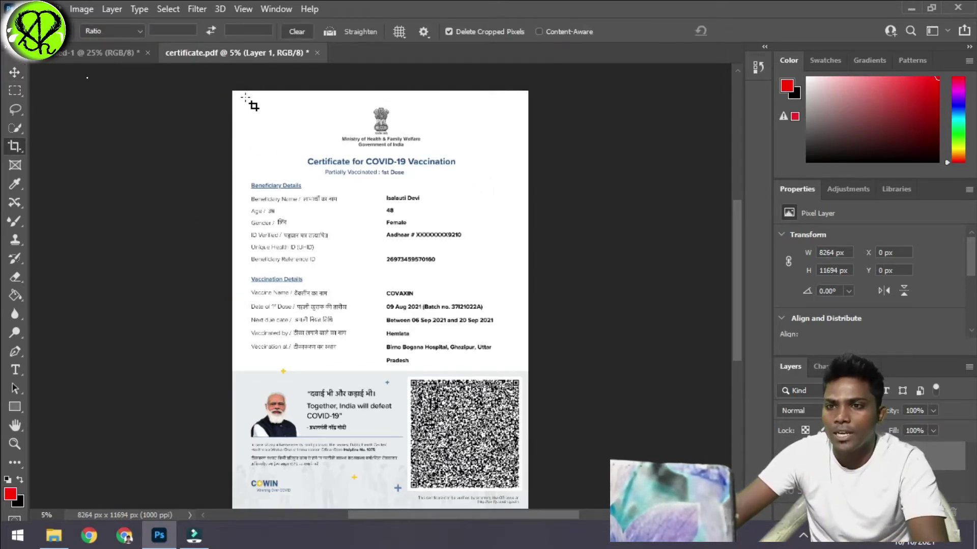
{"action": "left_click_drag", "start_coordinate": [247, 104], "coordinate": [508, 364]}
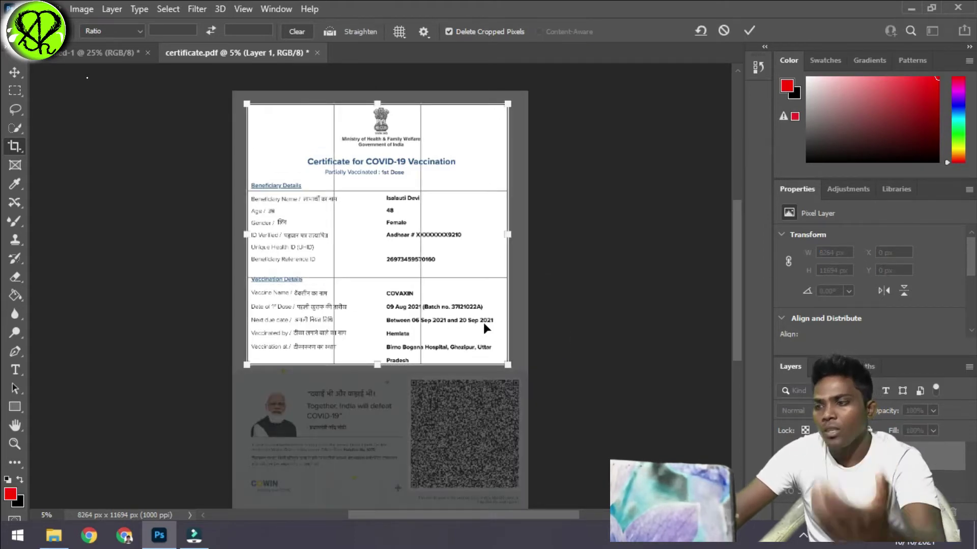
{"action": "key", "text": "Return"}
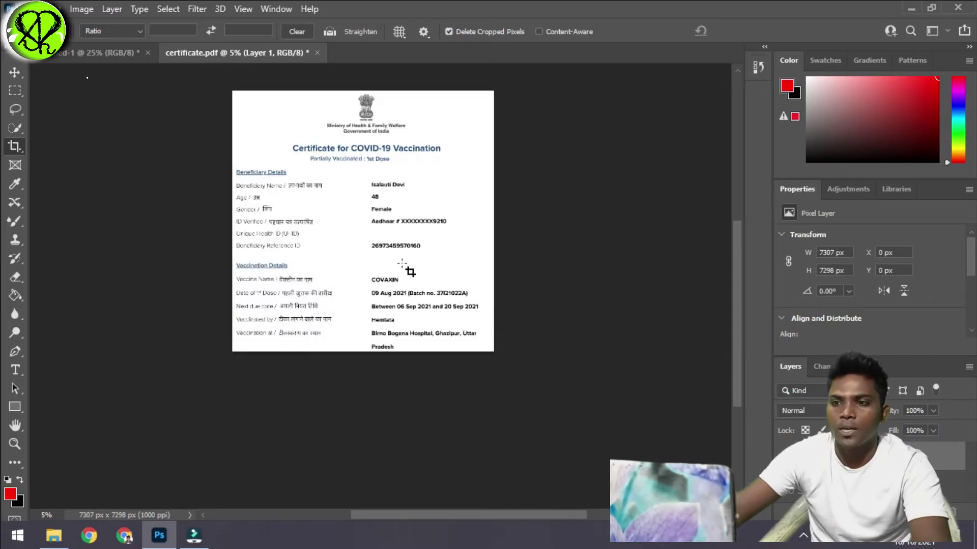
- Place the cropped details section on the A4 page, scaled to 22.79%, with its upper-left corner on the left rectangle's corner
{"action": "key", "text": "v"}
{"action": "left_click_drag", "start_coordinate": [405, 255], "coordinate": [255, 153]}
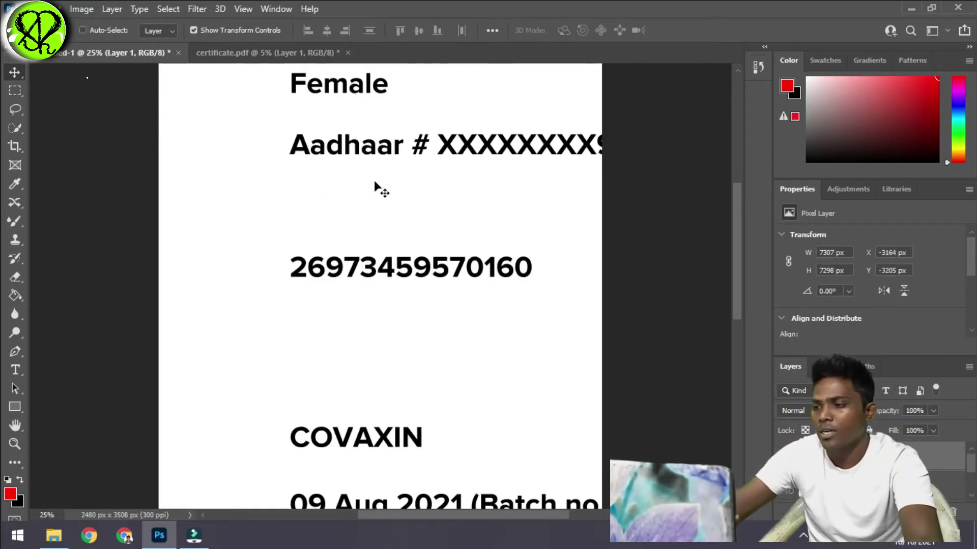
{"action": "key", "text": "ctrl+minus"}
{"action": "left_click", "coordinate": [508, 301]}
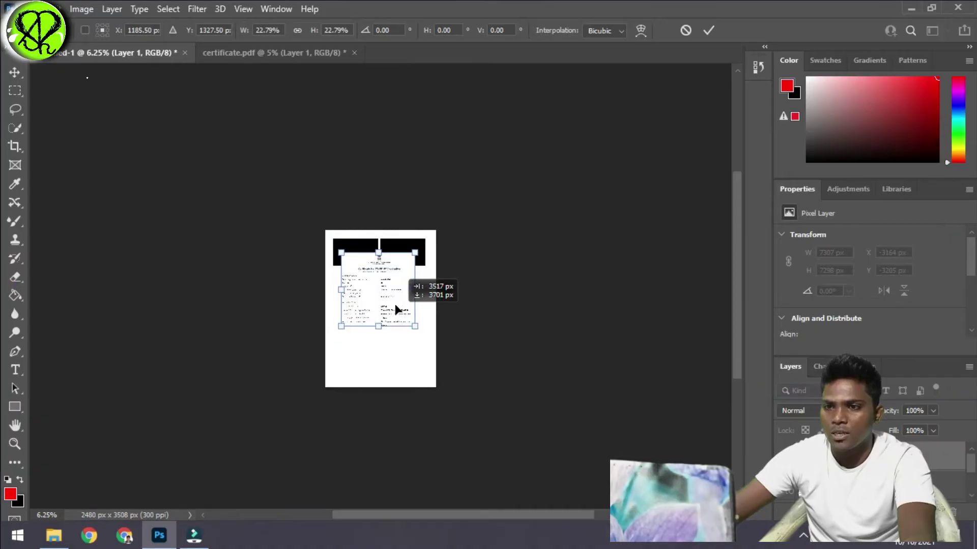
{"action": "left_click_drag", "start_coordinate": [395, 305], "coordinate": [385, 304]}
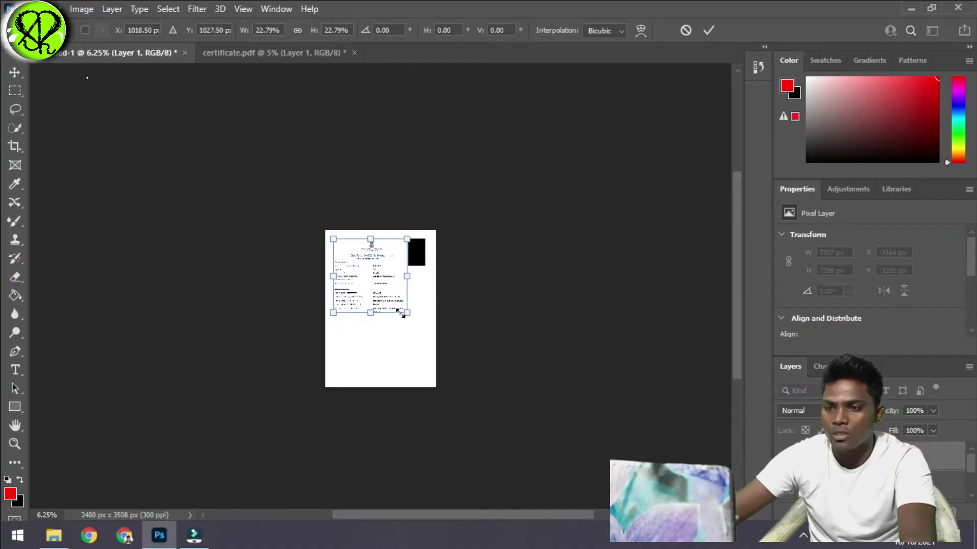
- Stretch the certificate details section to 1000 x 600 px so it exactly covers the left black rectangle
{"action": "key", "text": "ctrl+plus"}
{"action": "key", "text": "ctrl+plus"}
{"action": "key", "text": "ctrl+plus"}
{"action": "key", "text": "ctrl+plus"}
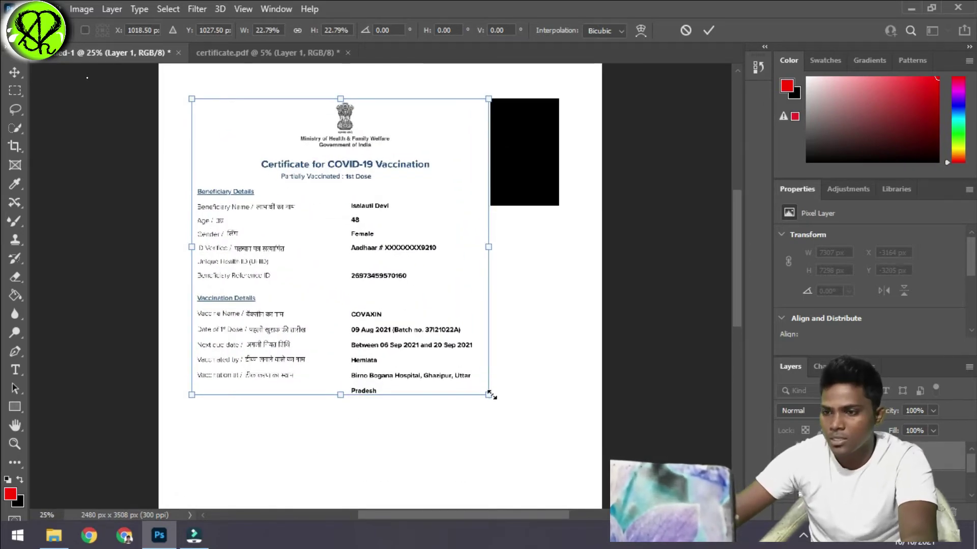
{"action": "left_click_drag", "start_coordinate": [491, 395], "coordinate": [370, 206]}
{"action": "key", "text": "Return"}
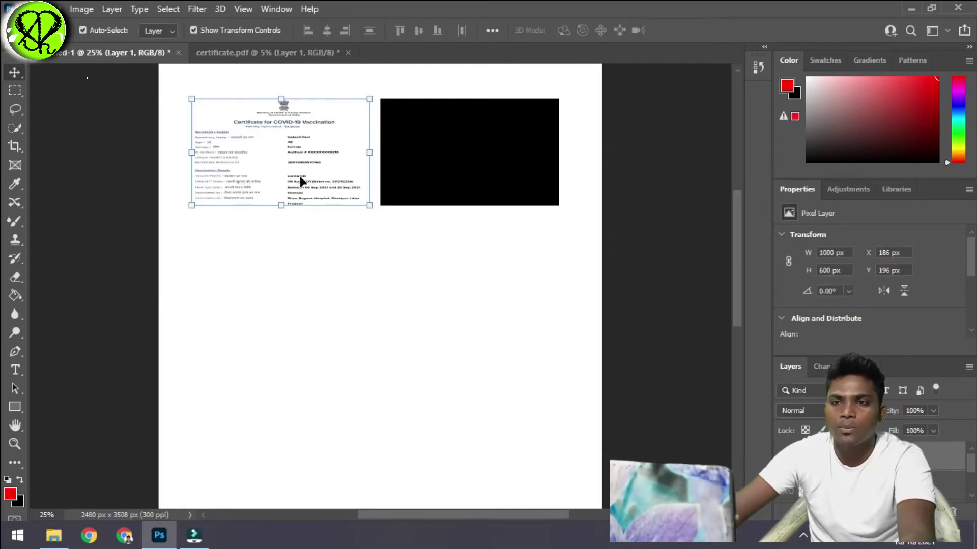
- Shift the certificate details section slightly toward the page edge, to X 182 px, Y 196 px
{"action": "left_click", "coordinate": [318, 253]}
{"action": "left_click_drag", "start_coordinate": [307, 168], "coordinate": [308, 166]}
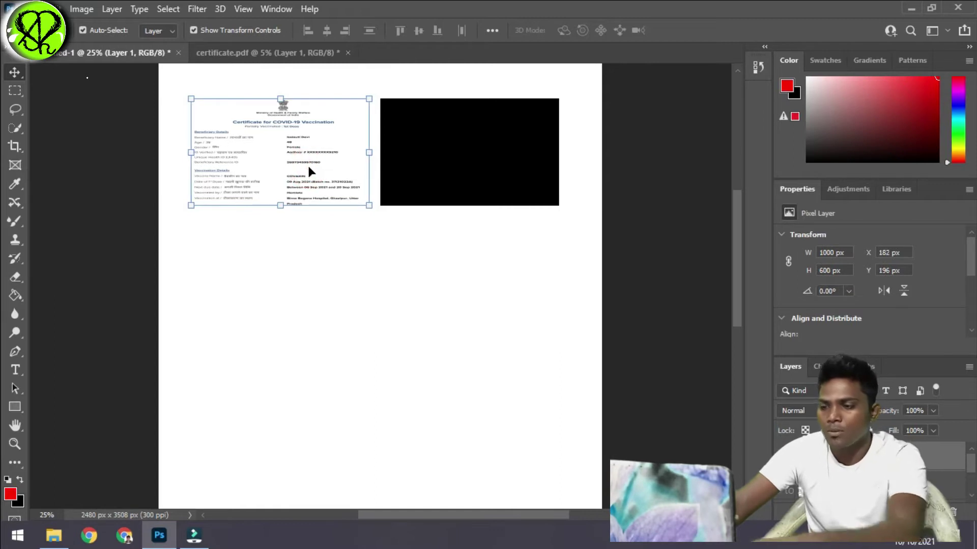
{"action": "left_click", "coordinate": [323, 229]}
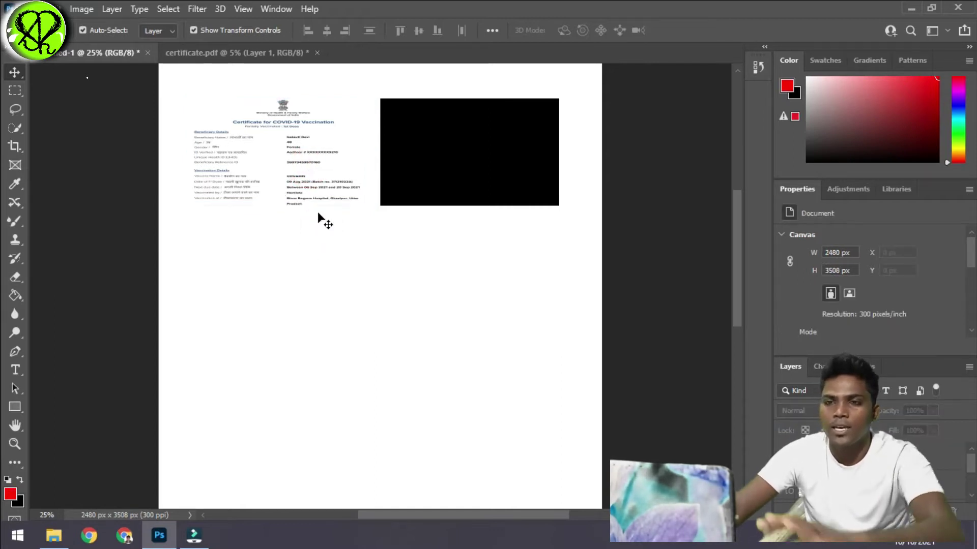
{"action": "scroll", "coordinate": [319, 219], "scroll_direction": "up", "scroll_amount": 2}
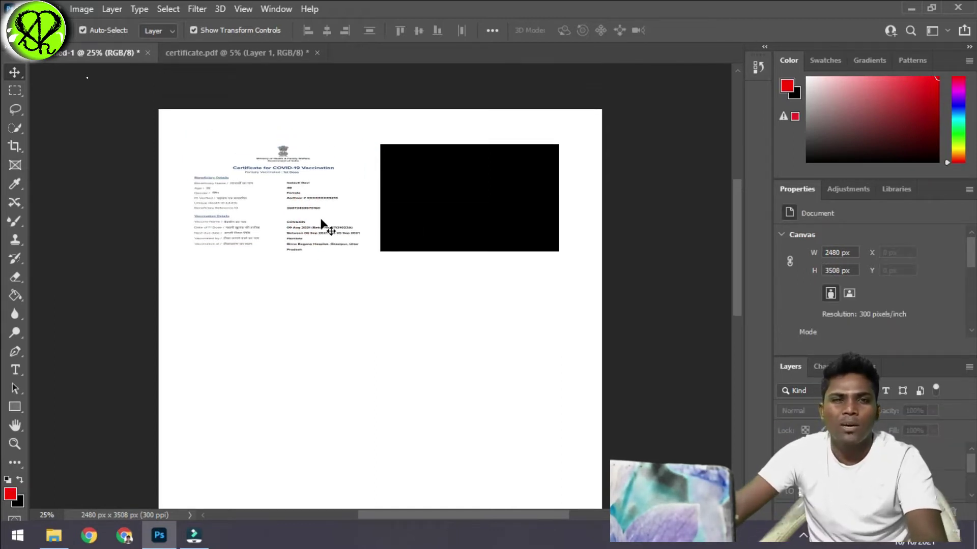
- Add a black (000000) drop shadow to the certificate details layer, with 100% opacity, 0 px distance, 40% spread and 13 px size
{"action": "left_click", "coordinate": [290, 220]}
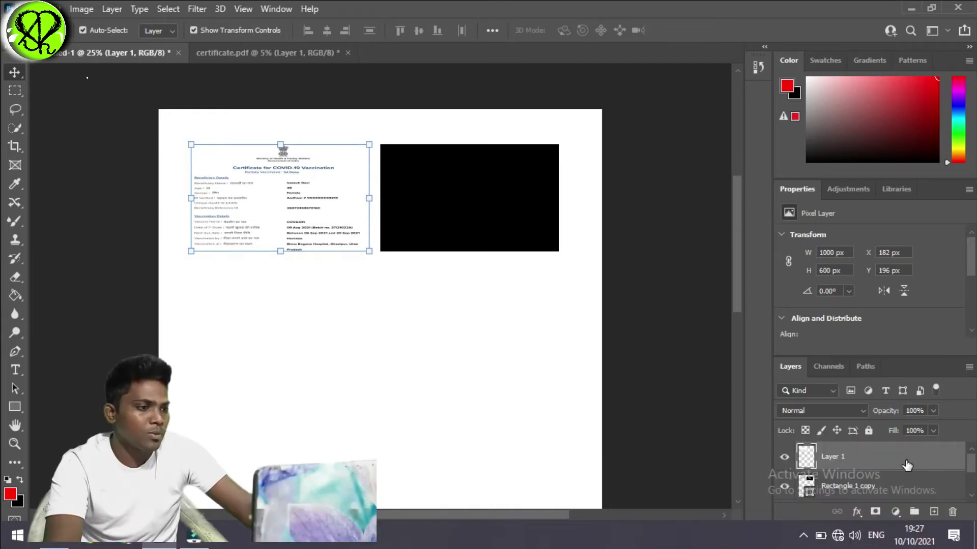
{"action": "right_click", "coordinate": [900, 454]}
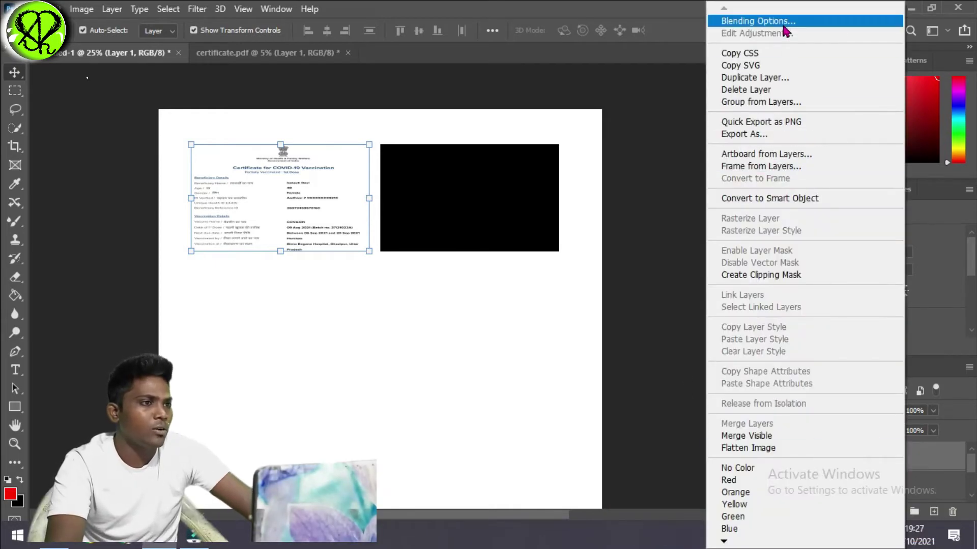
{"action": "left_click", "coordinate": [719, 175]}
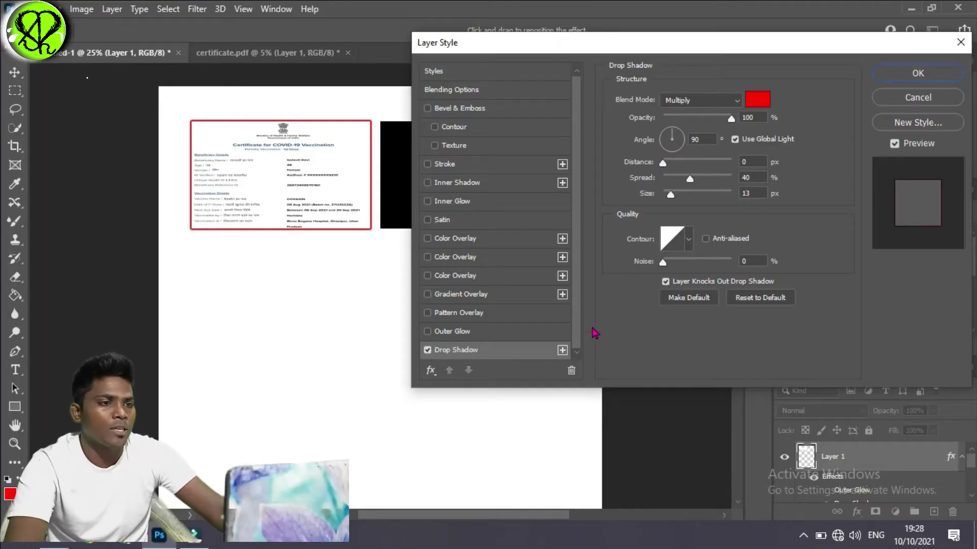
{"action": "left_click", "coordinate": [757, 102]}
{"action": "left_click", "coordinate": [734, 224]}
{"action": "left_click", "coordinate": [706, 274]}
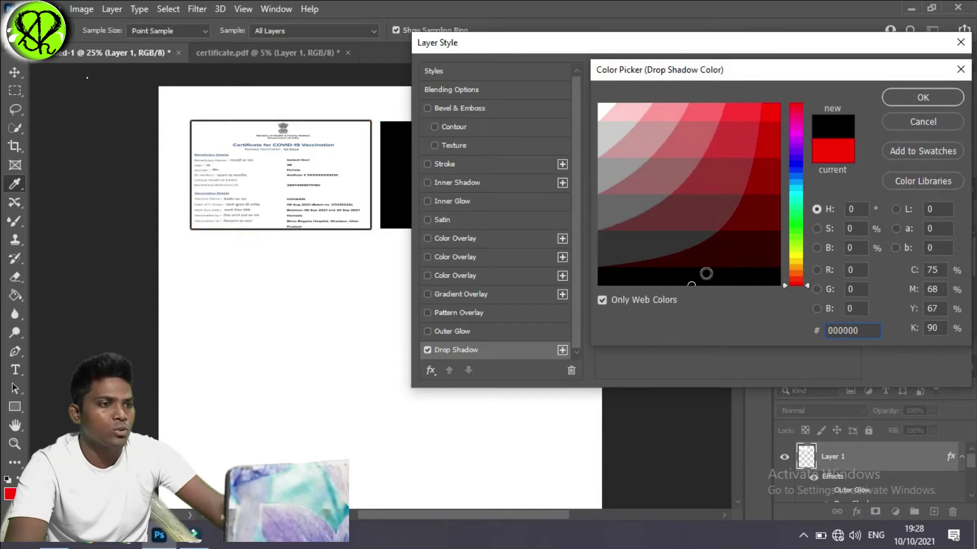
{"action": "left_click", "coordinate": [921, 100]}
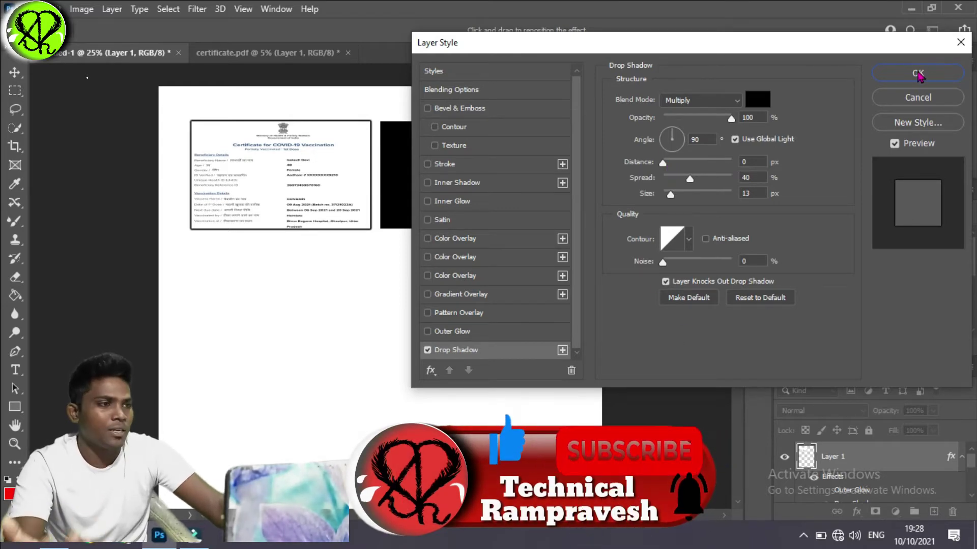
- Preview the outer glow on the certificate details layer, switch it off again and apply the layer style
{"action": "left_click", "coordinate": [466, 332]}
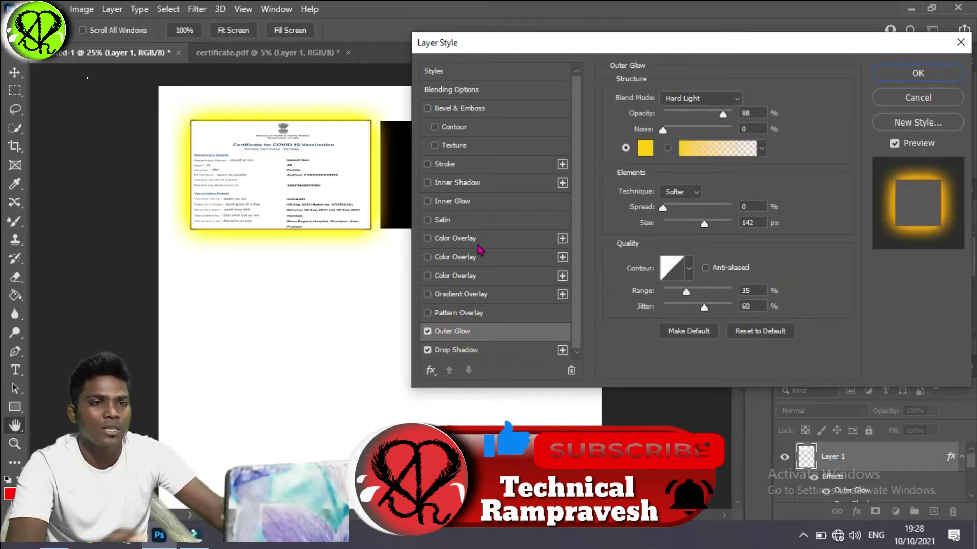
{"action": "left_click", "coordinate": [448, 332]}
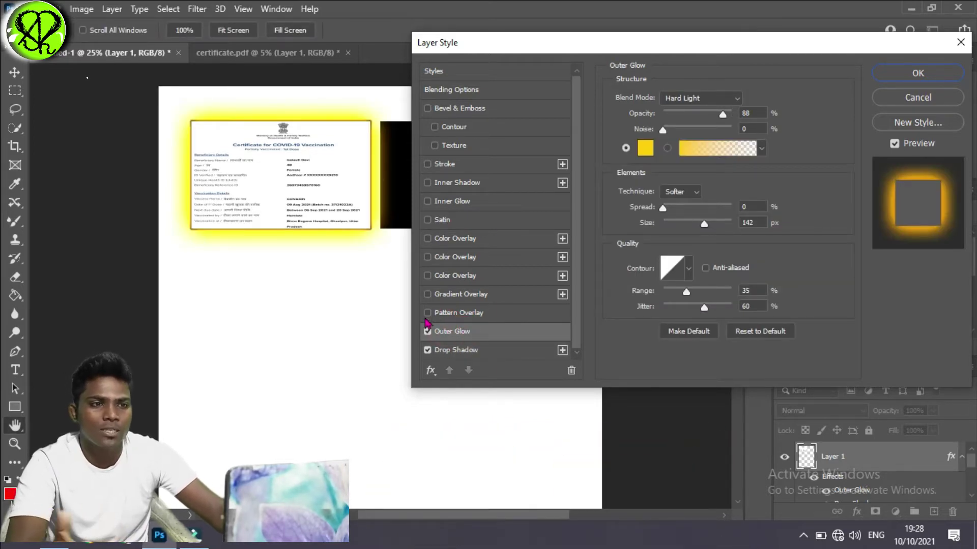
{"action": "left_click", "coordinate": [427, 332]}
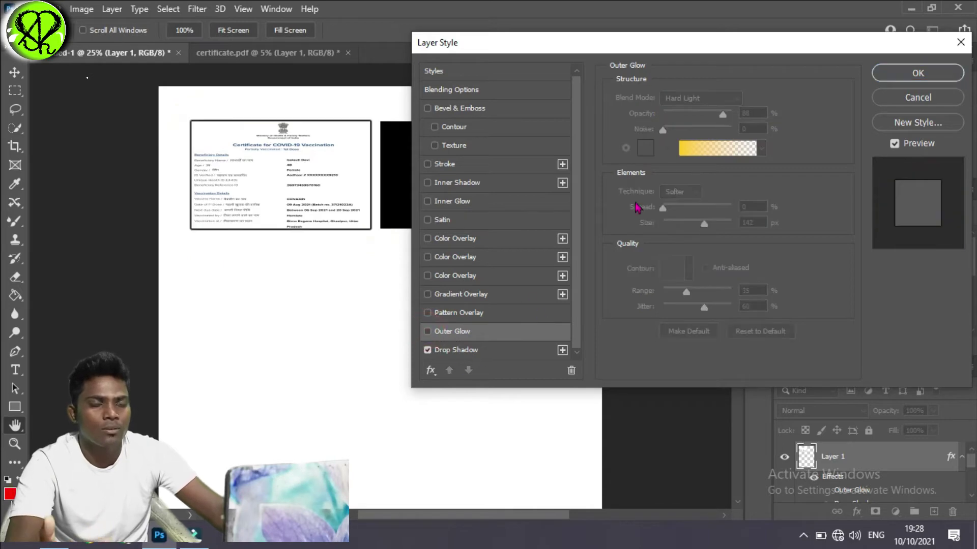
{"action": "left_click", "coordinate": [907, 76]}
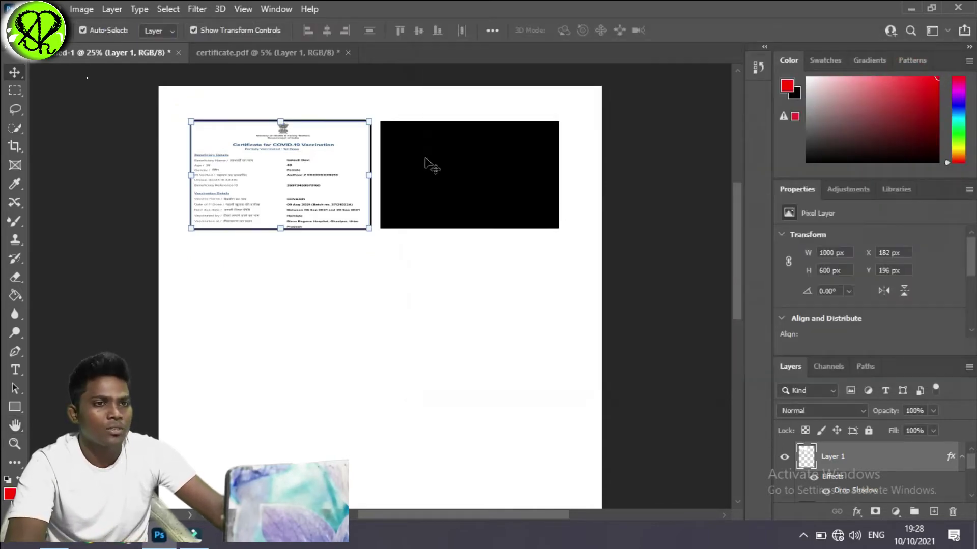
{"action": "right_click", "coordinate": [847, 461]}
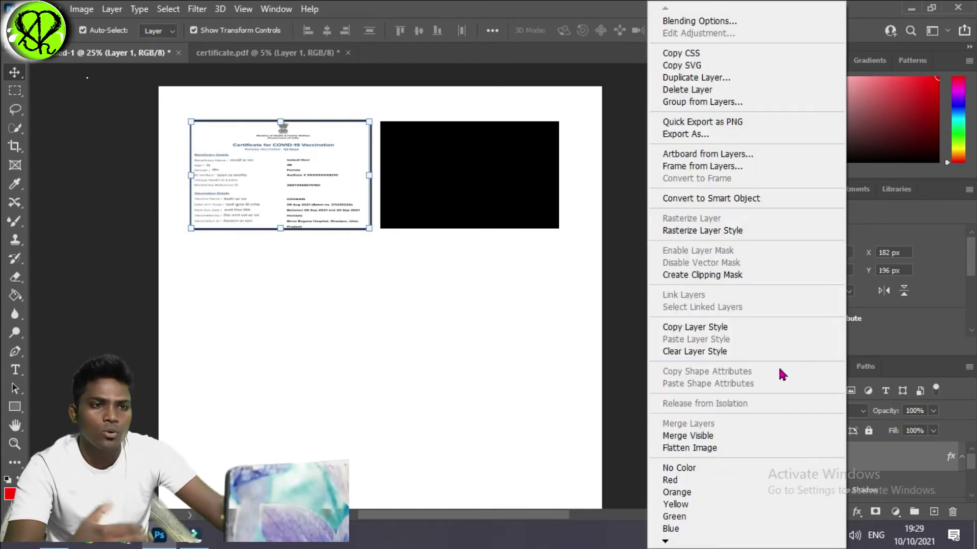
{"action": "left_click", "coordinate": [500, 303]}
{"action": "left_click", "coordinate": [491, 285]}
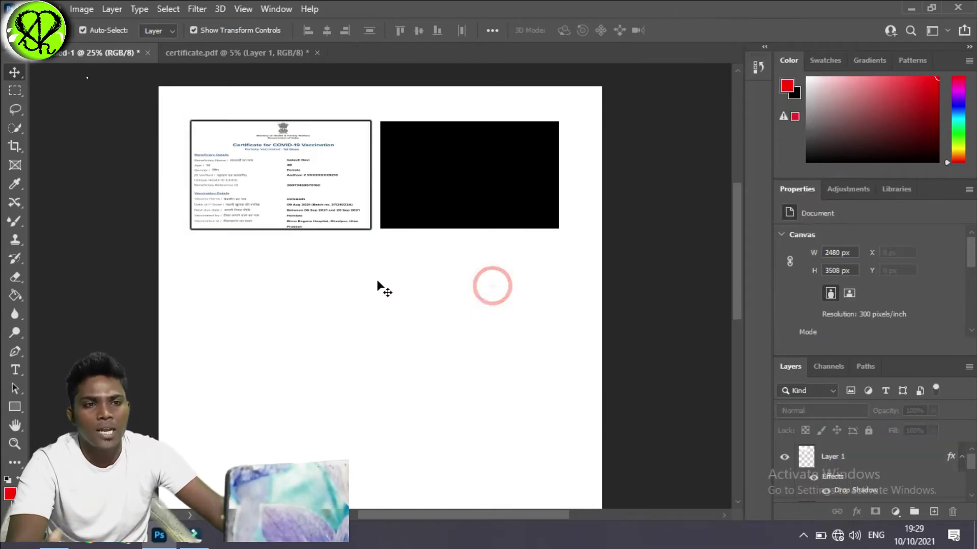
- Switch to certificate.pdf and undo its crop to restore the full certificate
{"action": "left_click", "coordinate": [219, 52]}
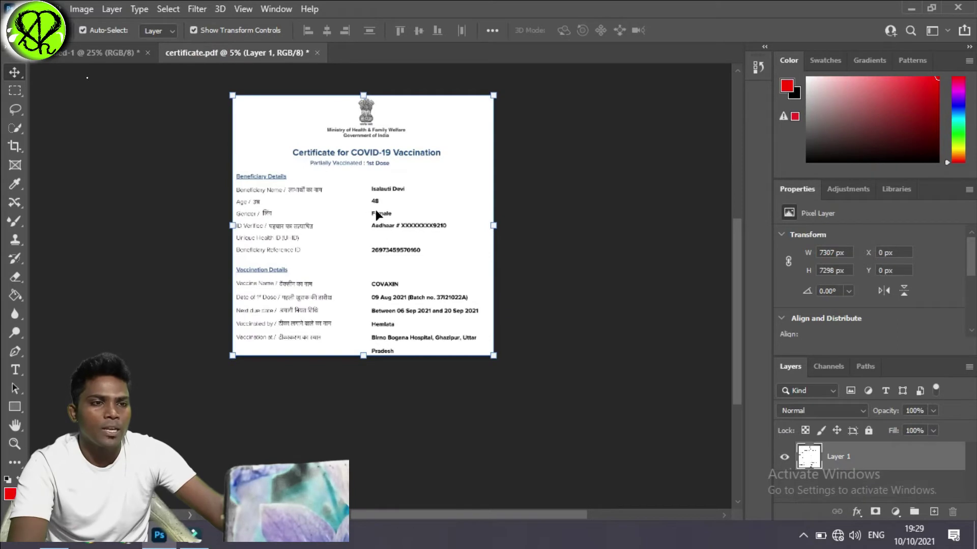
{"action": "key", "text": "ctrl"}
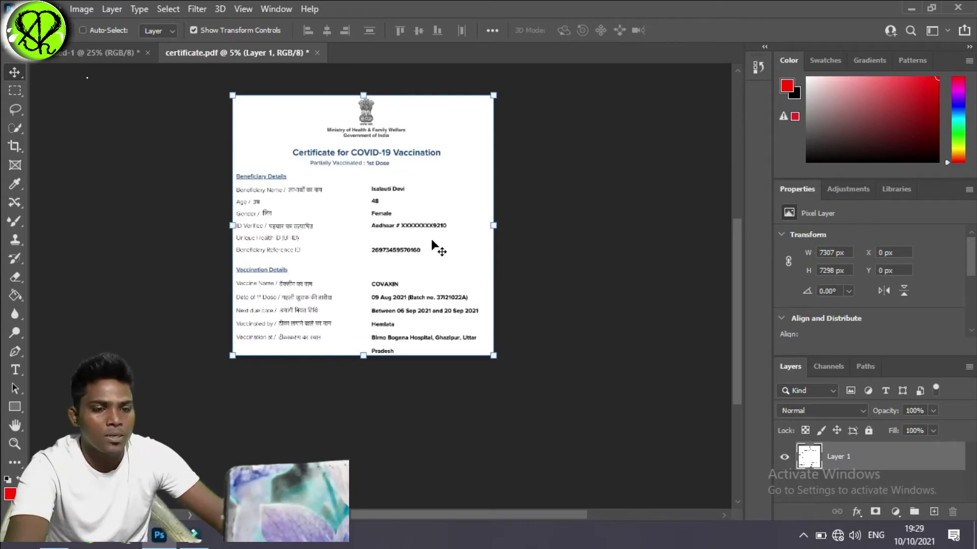
{"action": "scroll", "coordinate": [341, 235], "scroll_direction": "down", "scroll_amount": 6}
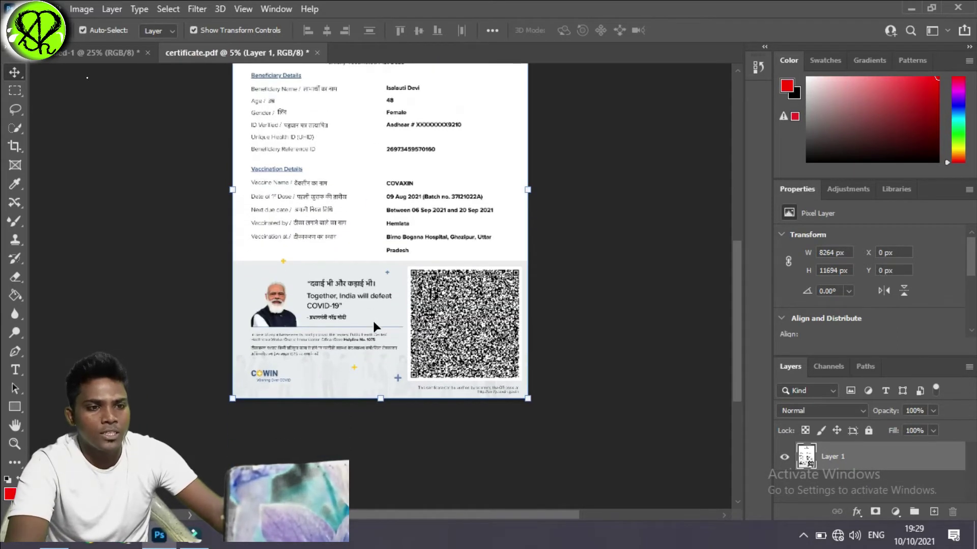
- Crop certificate.pdf to the grey bottom banner containing the portrait, slogan and QR code
{"action": "scroll", "coordinate": [378, 329], "scroll_direction": "down", "scroll_amount": 2}
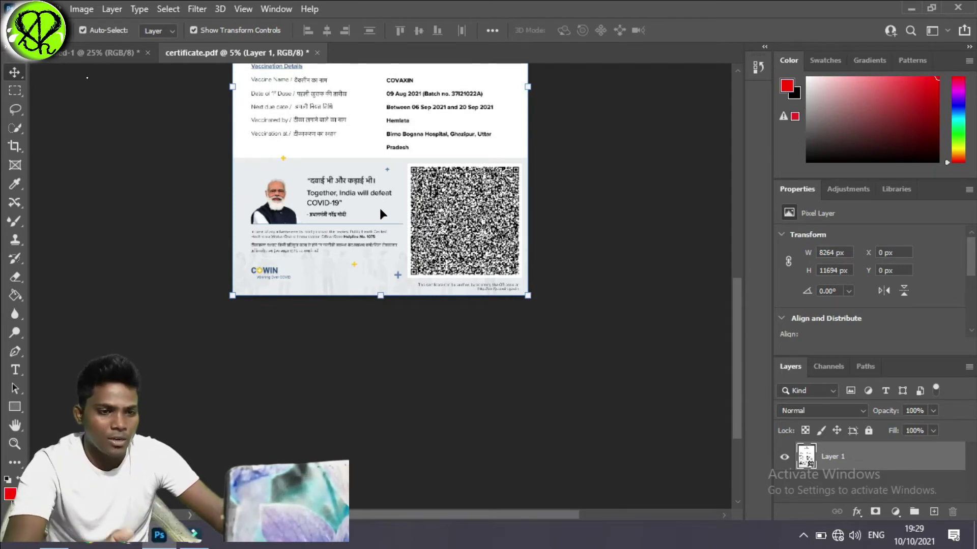
{"action": "key", "text": "c"}
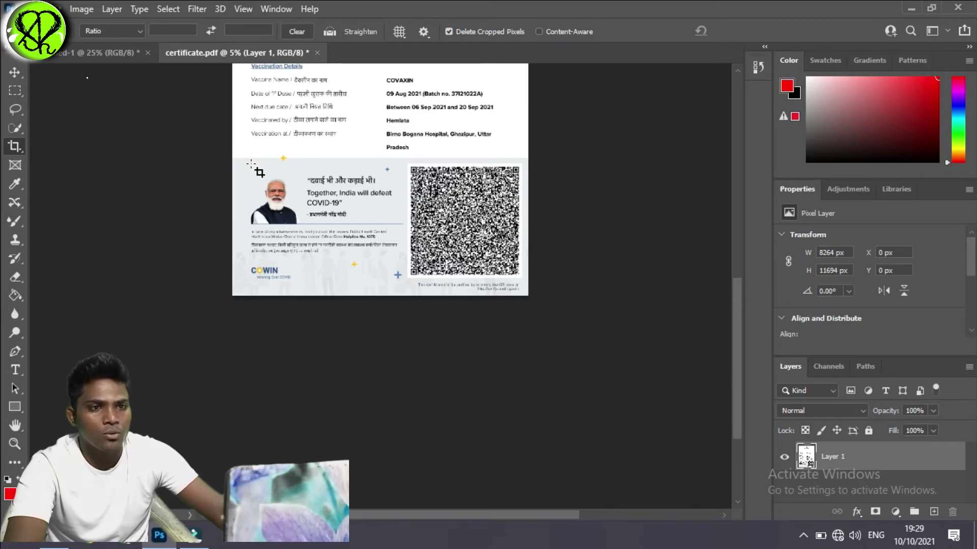
{"action": "left_click_drag", "start_coordinate": [248, 159], "coordinate": [529, 302]}
{"action": "key", "text": "Escape"}
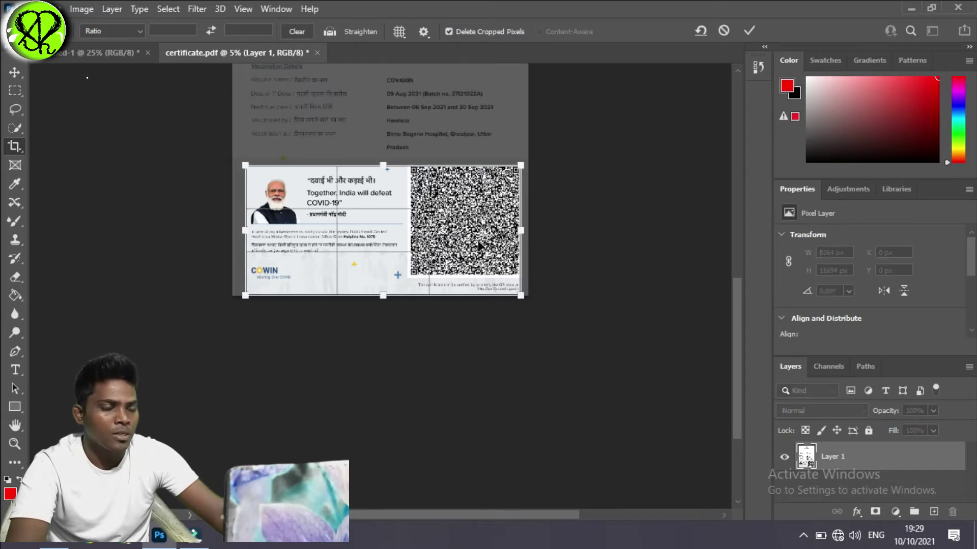
{"action": "key", "text": "Return"}
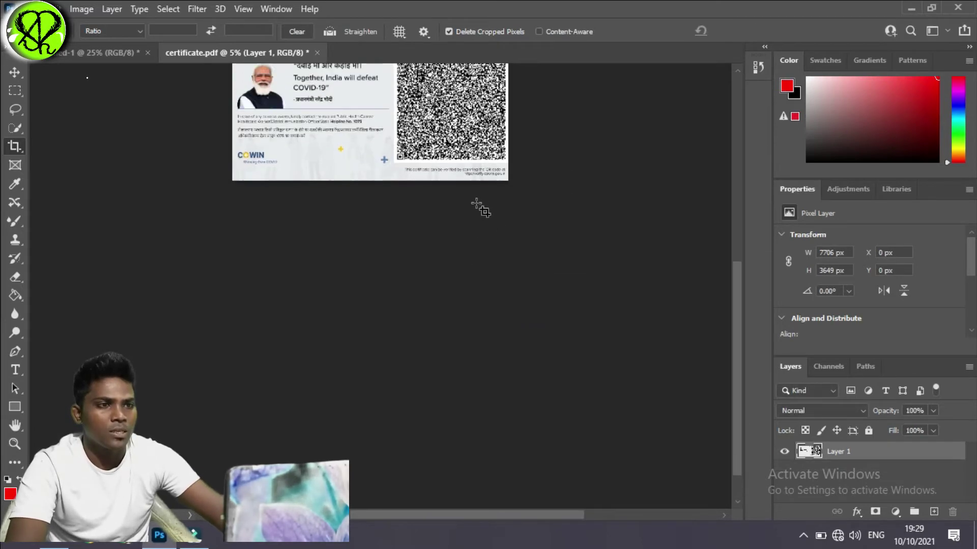
- Copy the cropped QR banner into the A4 document and scale it down to 14.72% over the second black rectangle
{"action": "key", "text": "v"}
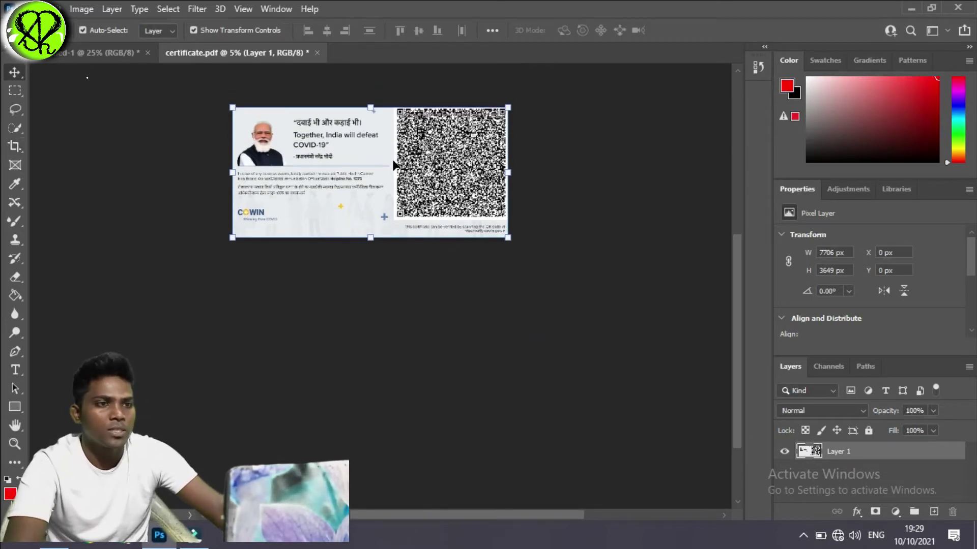
{"action": "left_click_drag", "start_coordinate": [397, 153], "coordinate": [515, 209]}
{"action": "key", "text": "ctrl+minus"}
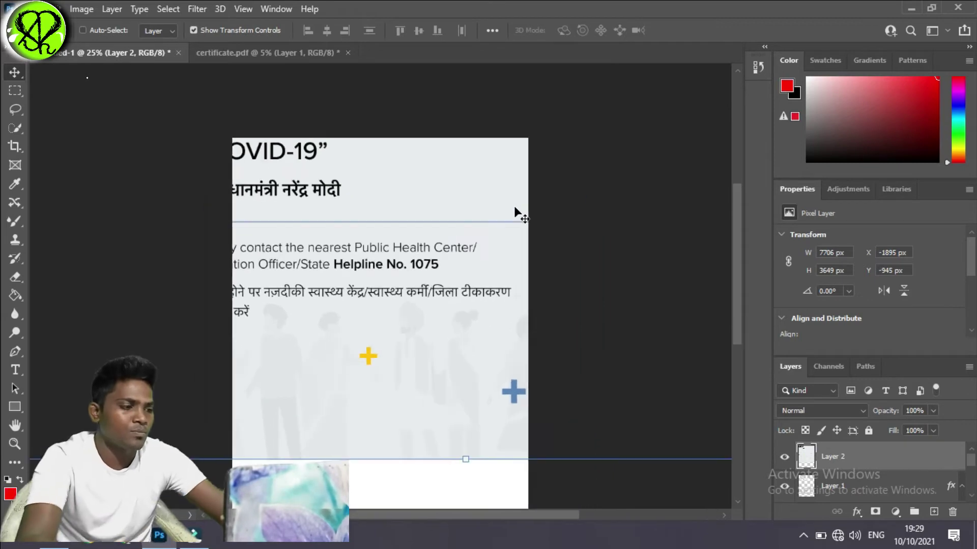
{"action": "key", "text": "ctrl+minus"}
{"action": "key", "text": "ctrl+minus"}
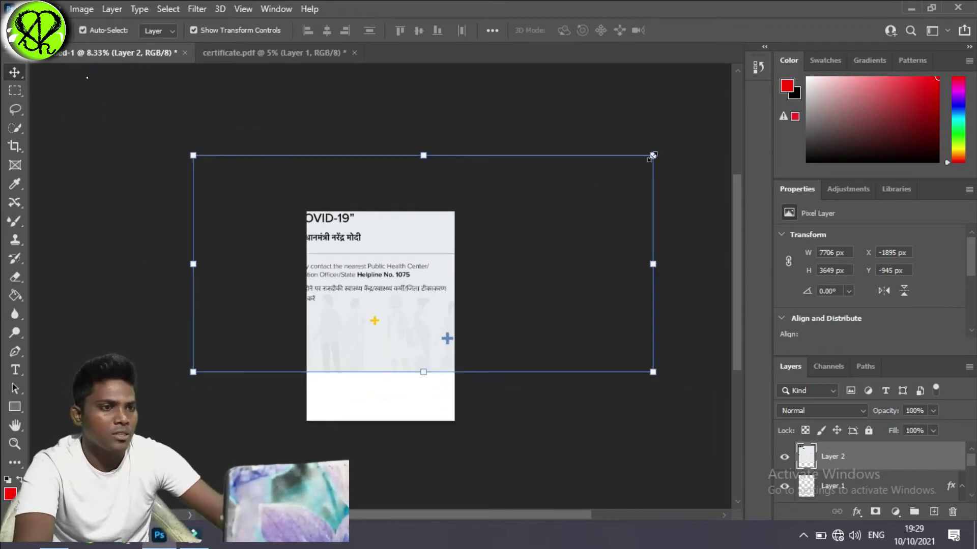
{"action": "left_click_drag", "start_coordinate": [652, 156], "coordinate": [445, 259]}
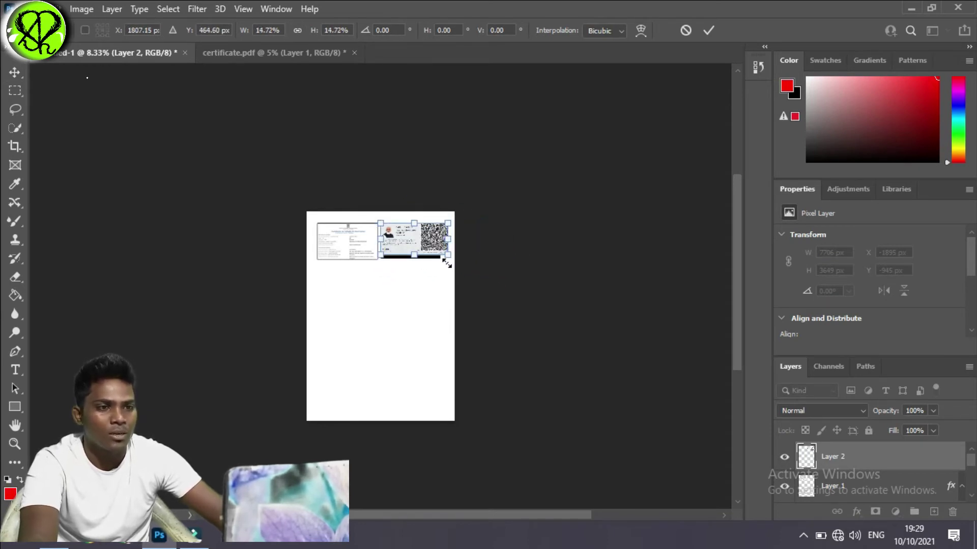
- Stretch the banner layer over the second black rectangle, making it 1000 x 600 px at X 1240 px, Y 196 px
{"action": "scroll", "coordinate": [458, 263], "scroll_direction": "up", "scroll_amount": 1}
{"action": "scroll", "coordinate": [458, 263], "scroll_direction": "up", "scroll_amount": 3}
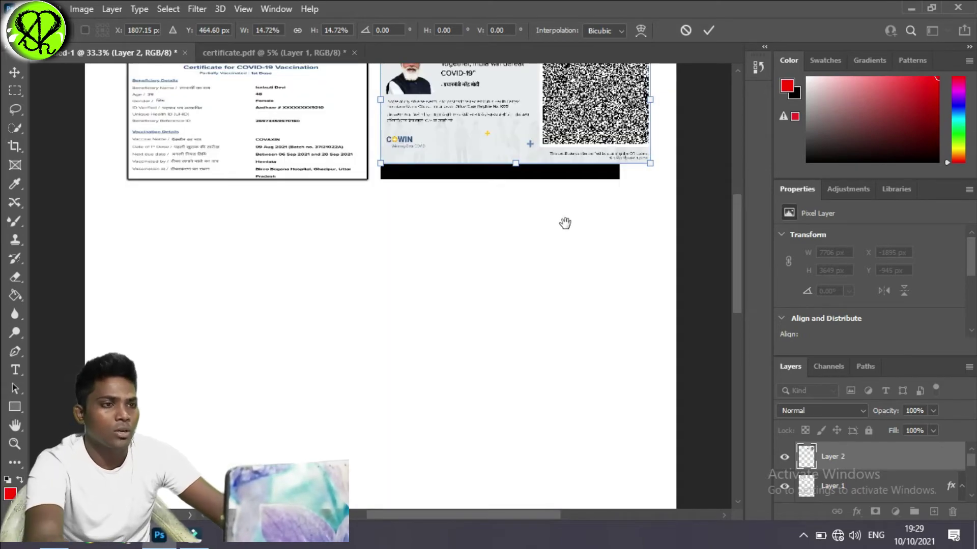
{"action": "left_click_drag", "start_coordinate": [565, 223], "coordinate": [505, 307]}
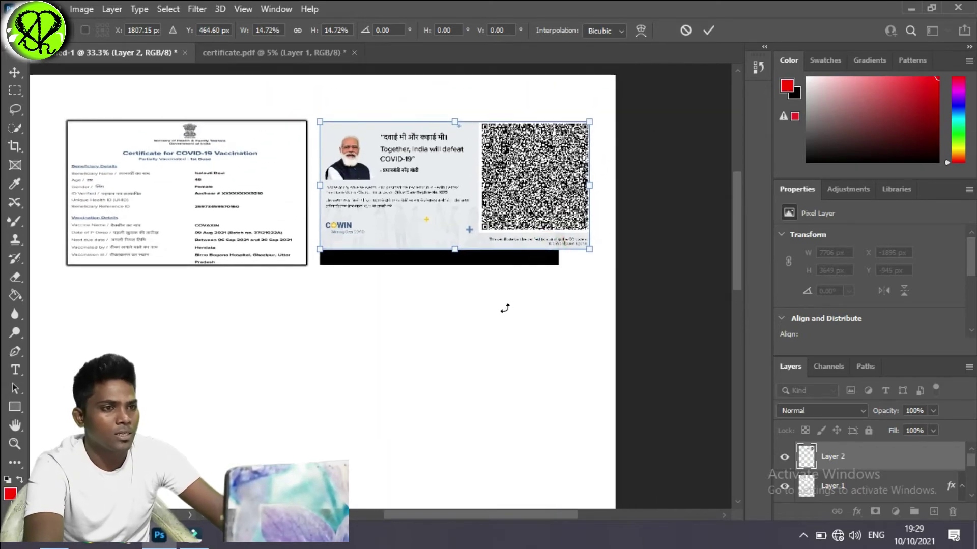
{"action": "scroll", "coordinate": [504, 308], "scroll_direction": "up", "scroll_amount": 1}
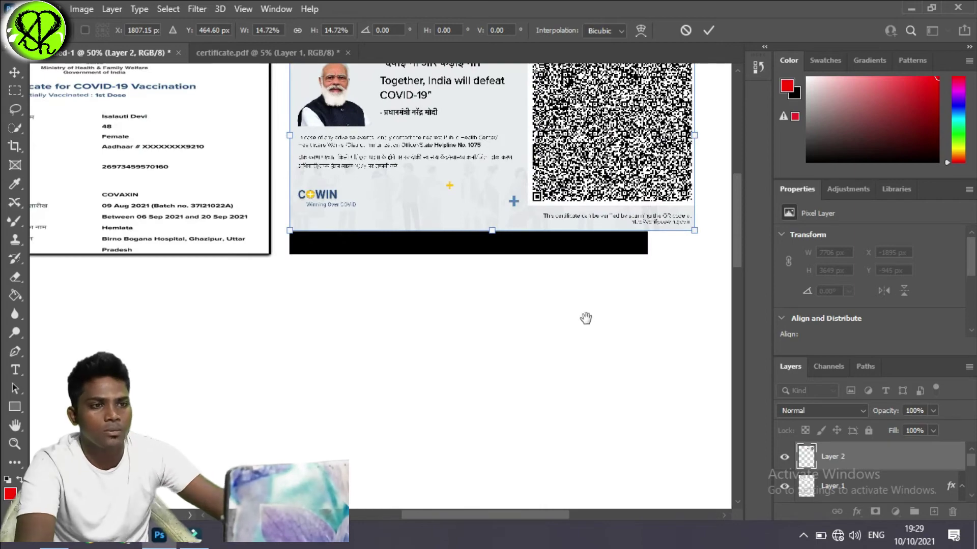
{"action": "left_click_drag", "start_coordinate": [598, 293], "coordinate": [570, 375]}
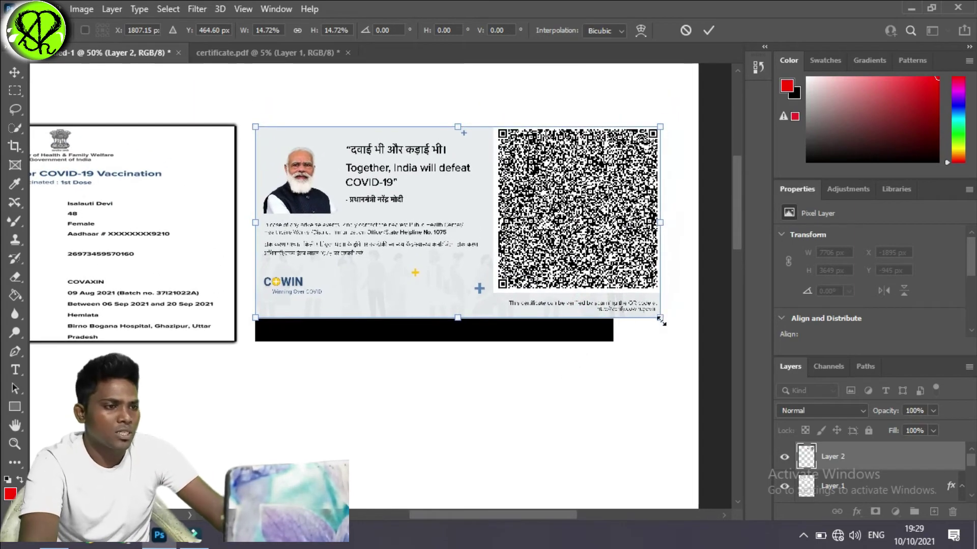
{"action": "left_click_drag", "start_coordinate": [660, 320], "coordinate": [616, 339]}
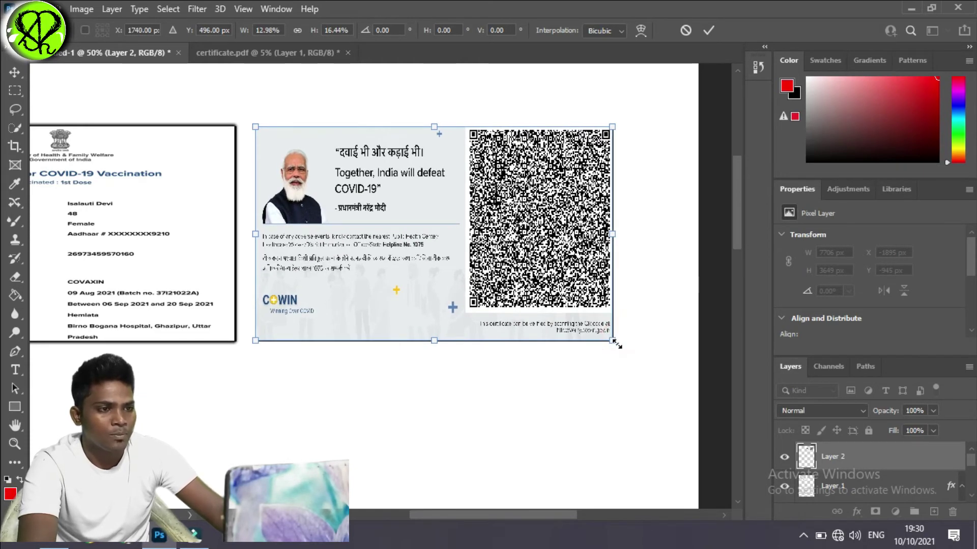
{"action": "key", "text": "Return"}
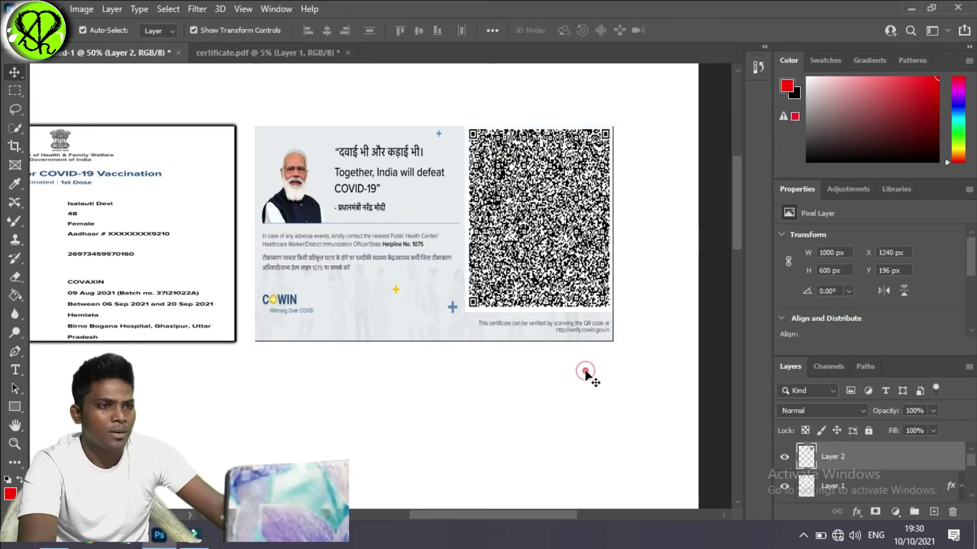
- Enlarge the banner layer to 1002 x 602 px at X 1240 px, Y 196 px to cover the black rectangle's edges
{"action": "left_click", "coordinate": [584, 373]}
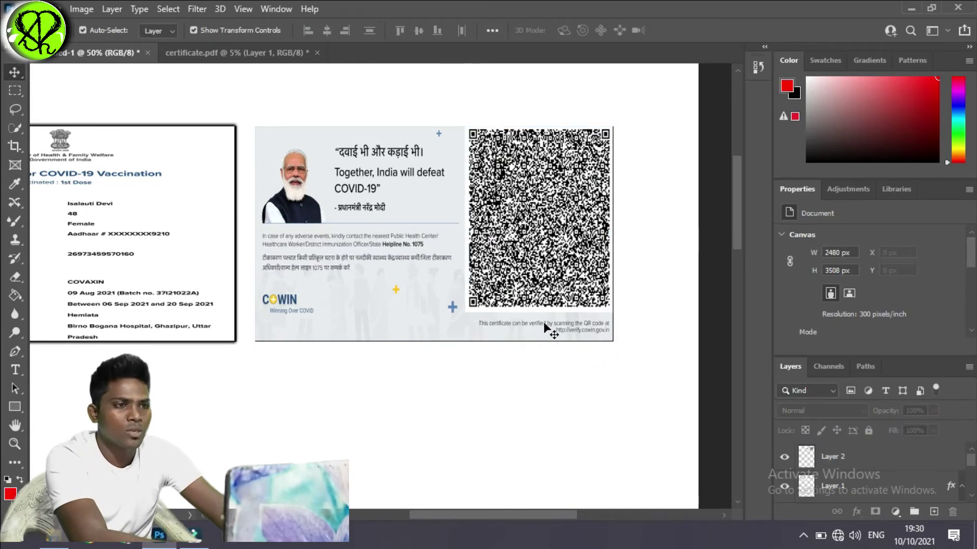
{"action": "left_click", "coordinate": [545, 321]}
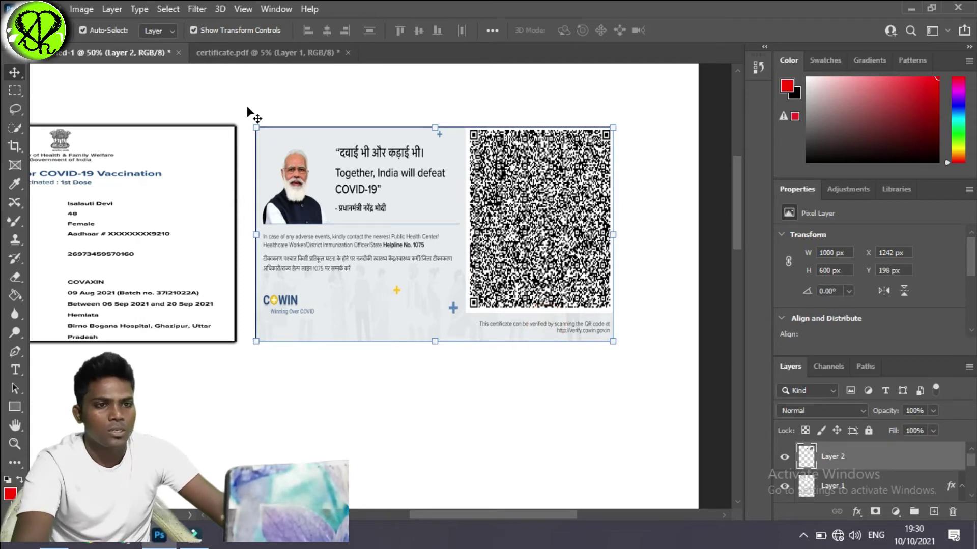
{"action": "left_click", "coordinate": [254, 127]}
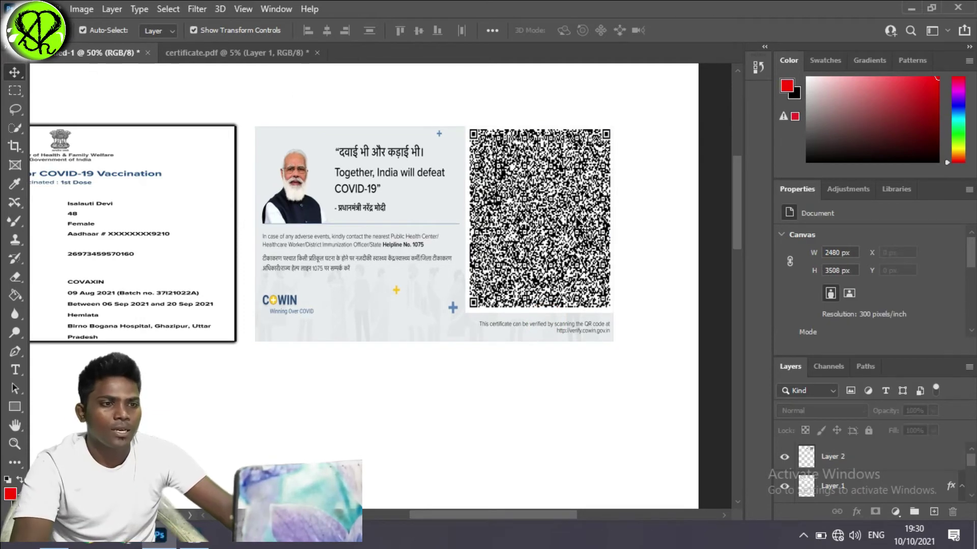
{"action": "left_click", "coordinate": [552, 221]}
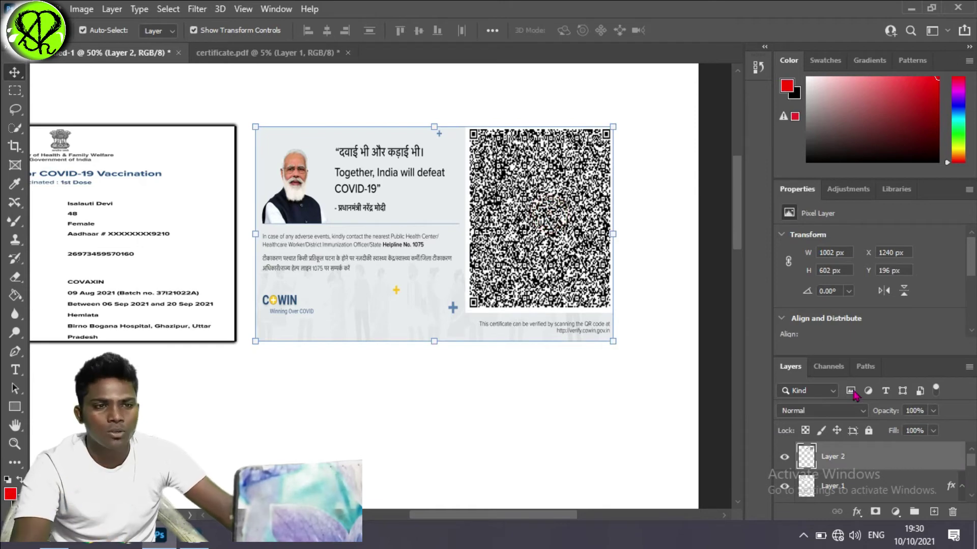
- Copy the layer style from the certificate details layer and paste it onto the QR banner layer
{"action": "left_click", "coordinate": [159, 217]}
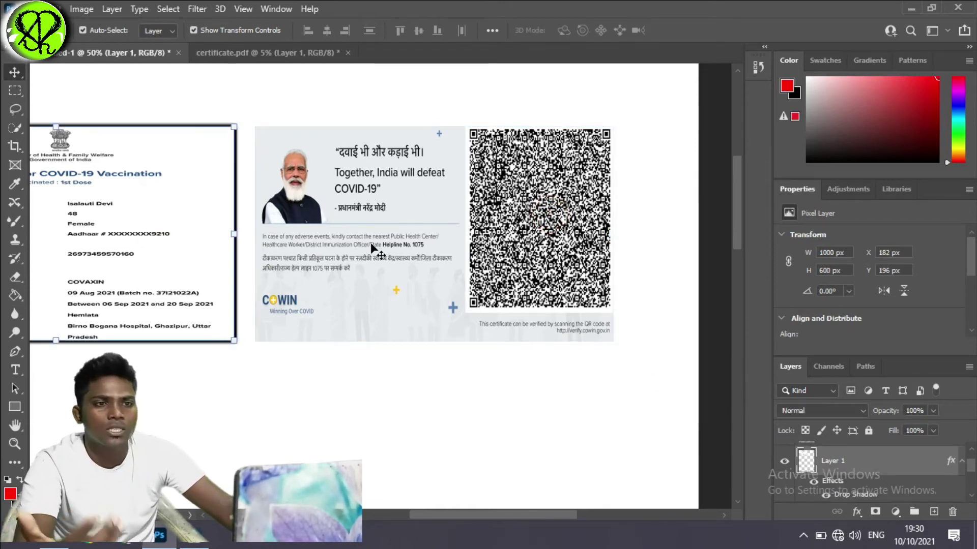
{"action": "scroll", "coordinate": [878, 453], "scroll_direction": "down", "scroll_amount": 1}
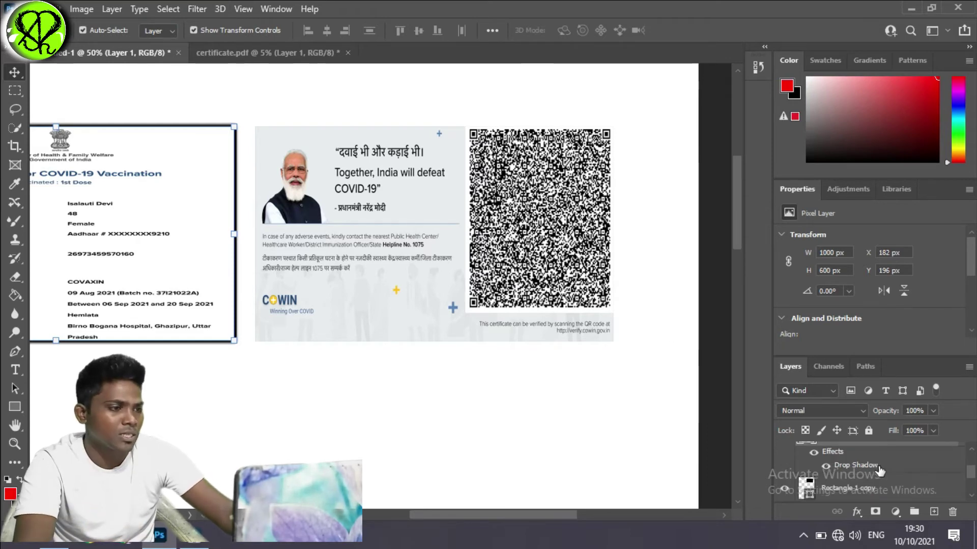
{"action": "right_click", "coordinate": [857, 488]}
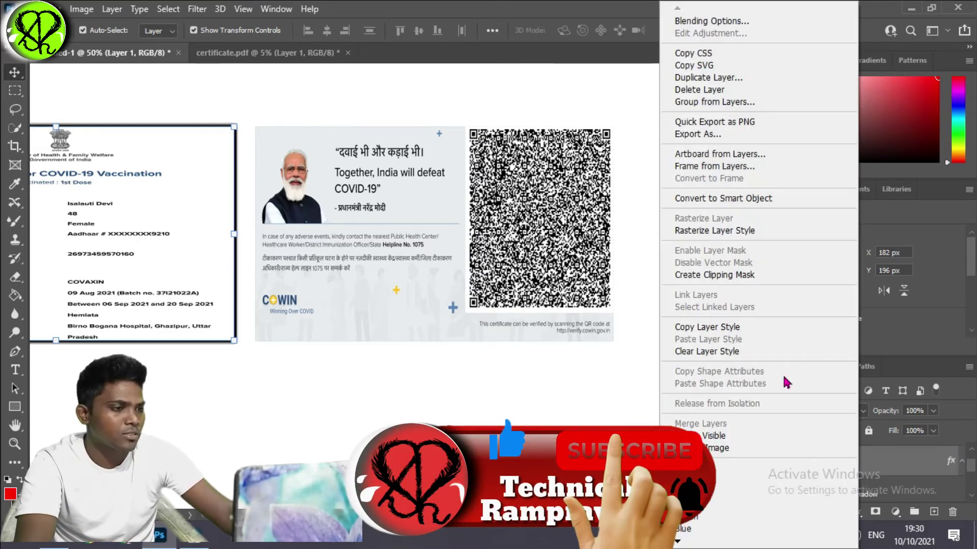
{"action": "left_click", "coordinate": [736, 329]}
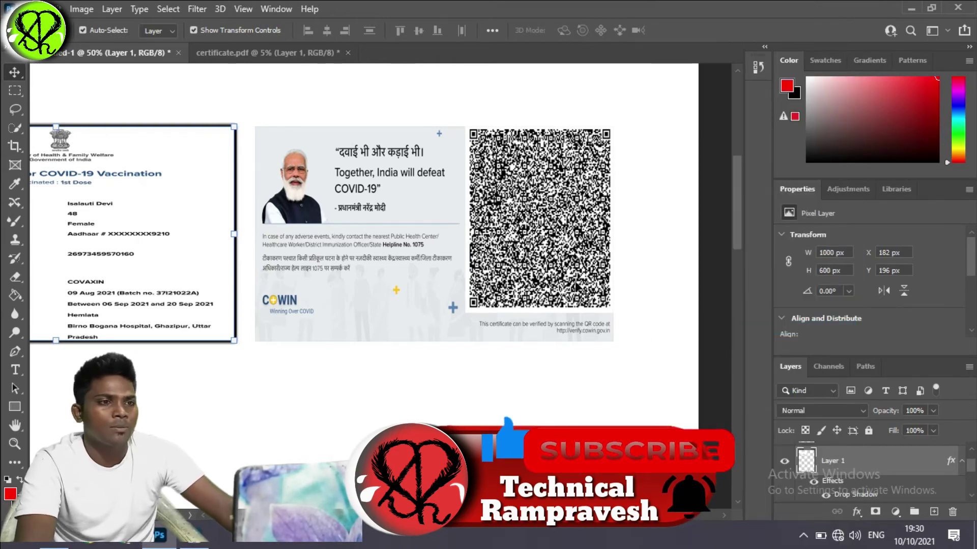
{"action": "key", "text": "ctrl+shift+alt+n"}
{"action": "left_click", "coordinate": [859, 468]}
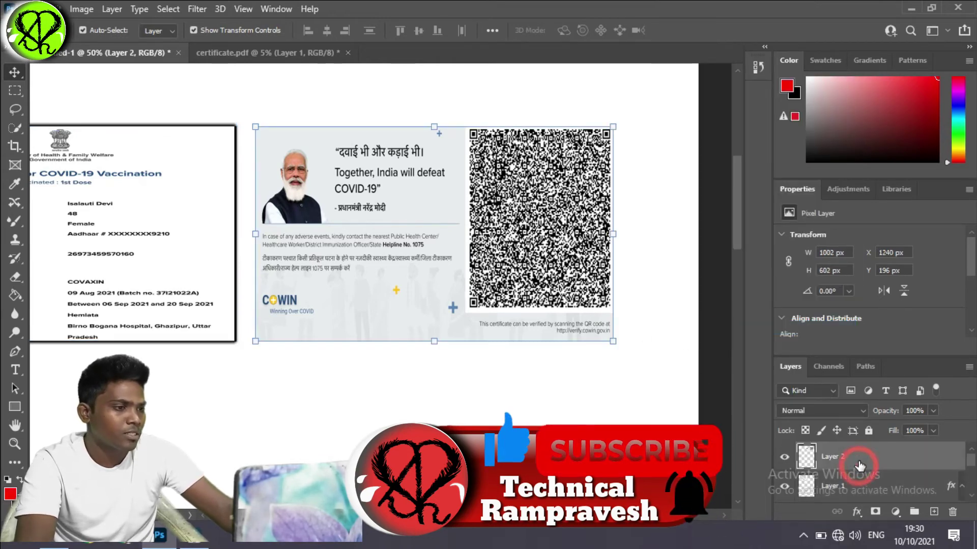
{"action": "right_click", "coordinate": [860, 466]}
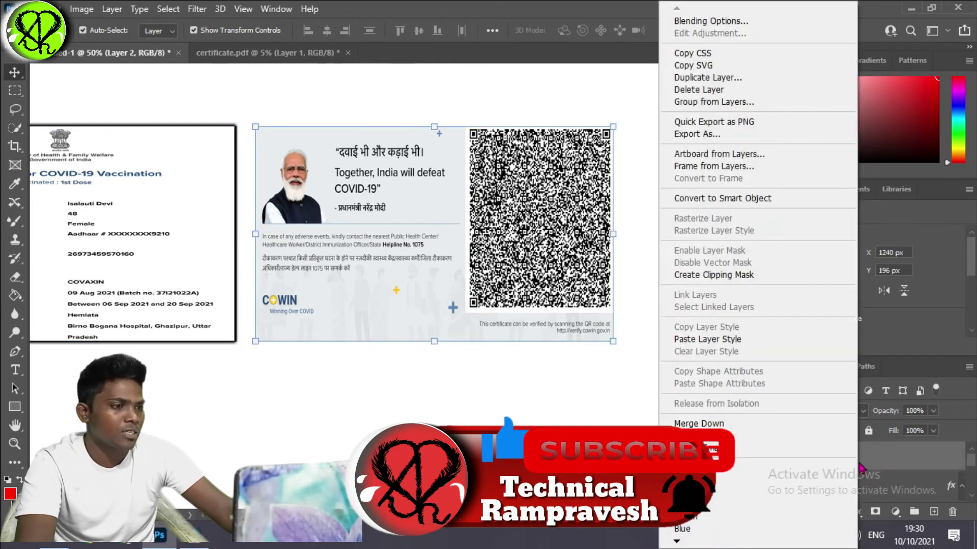
{"action": "left_click", "coordinate": [718, 340]}
{"action": "left_click", "coordinate": [500, 407]}
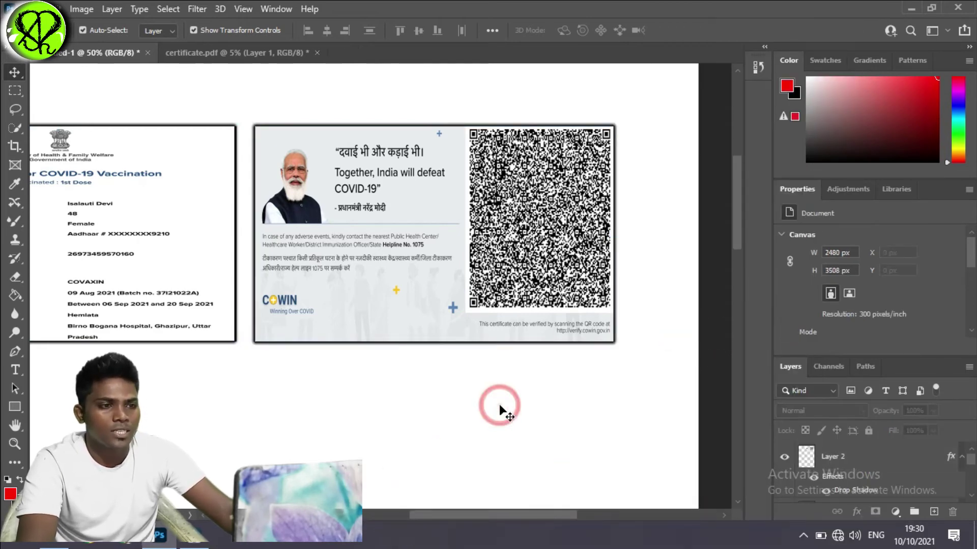
{"action": "key", "text": "ctrl+minus"}
{"action": "key", "text": "ctrl+minus"}
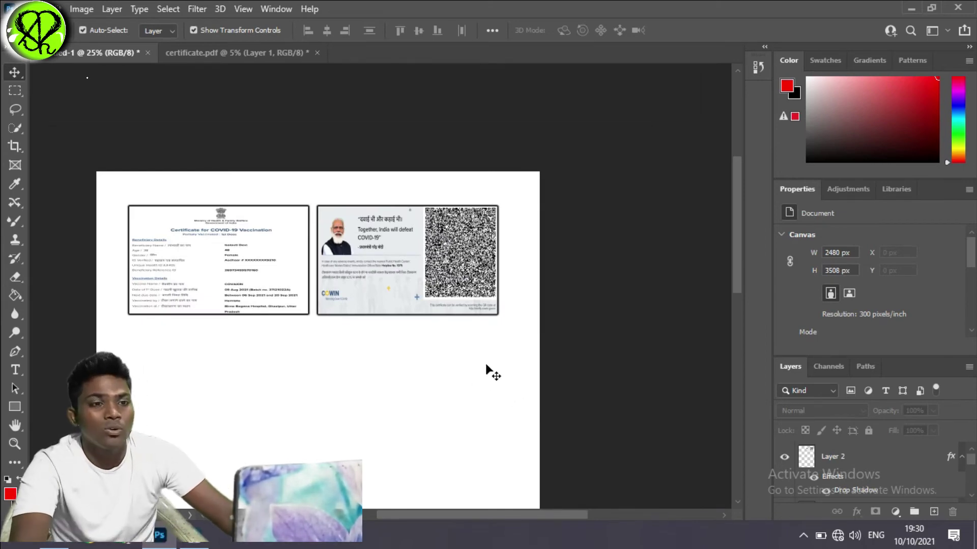
{"action": "key", "text": "ctrl+plus"}
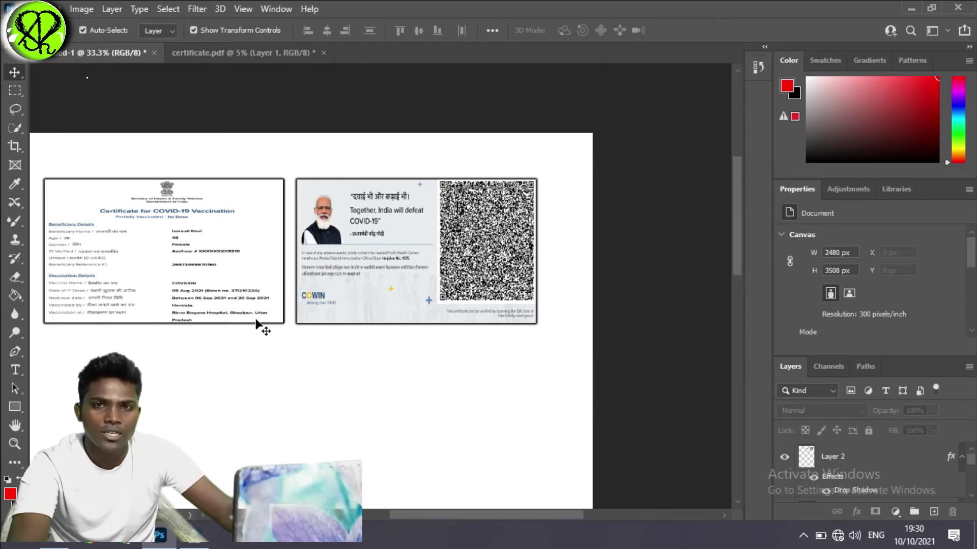
{"action": "scroll", "coordinate": [569, 384], "scroll_direction": "down", "scroll_amount": 2}
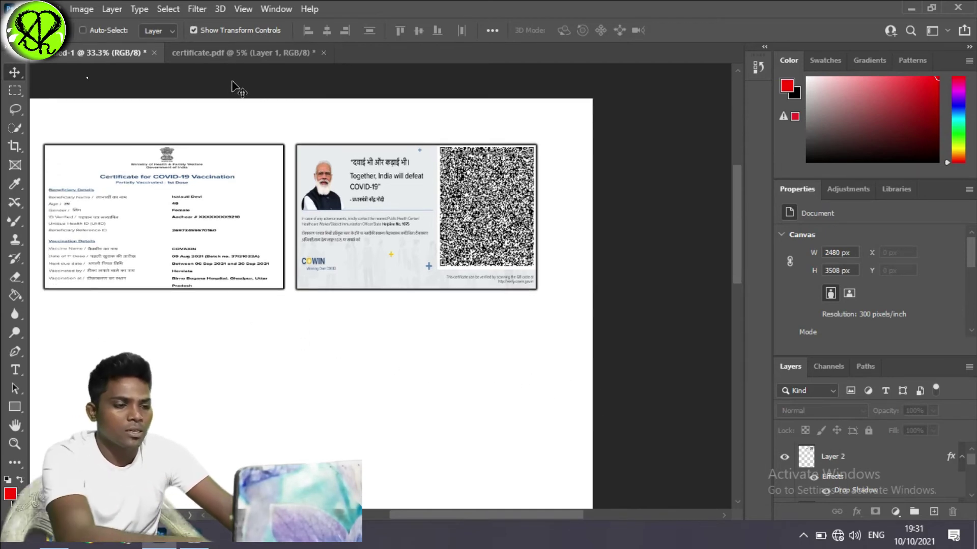
- Create a new portrait document of 4 x 6 in at 300 ppi
{"action": "key", "text": "ctrl"}
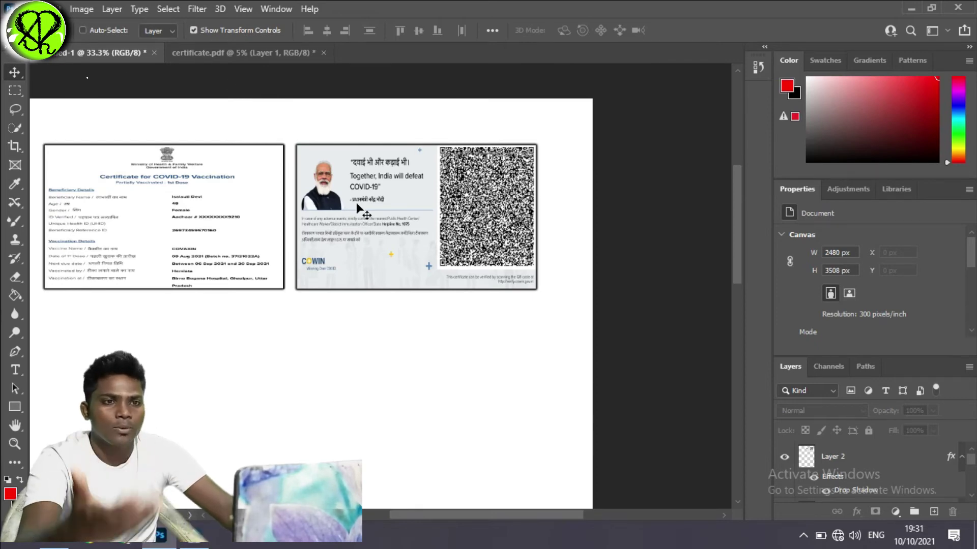
{"action": "key", "text": "ctrl+n"}
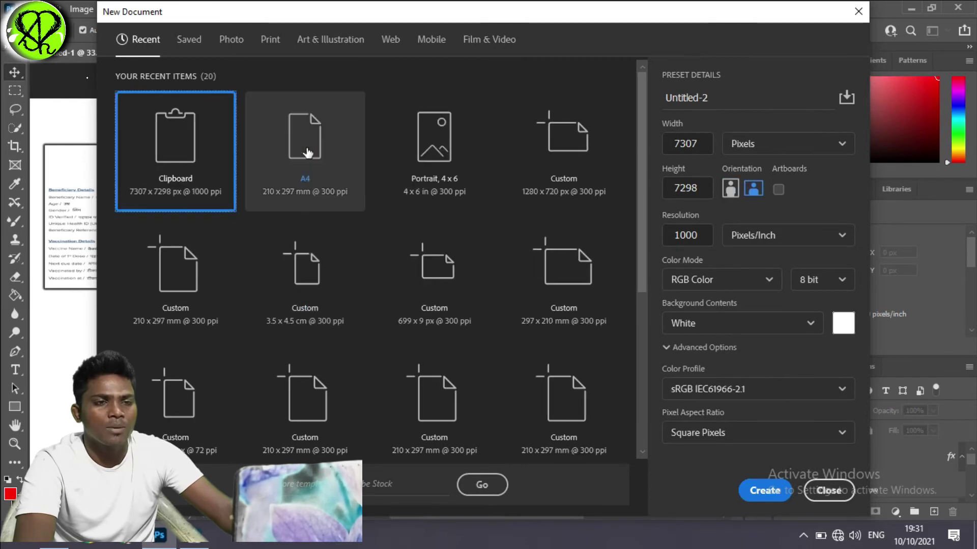
{"action": "key", "text": "Escape"}
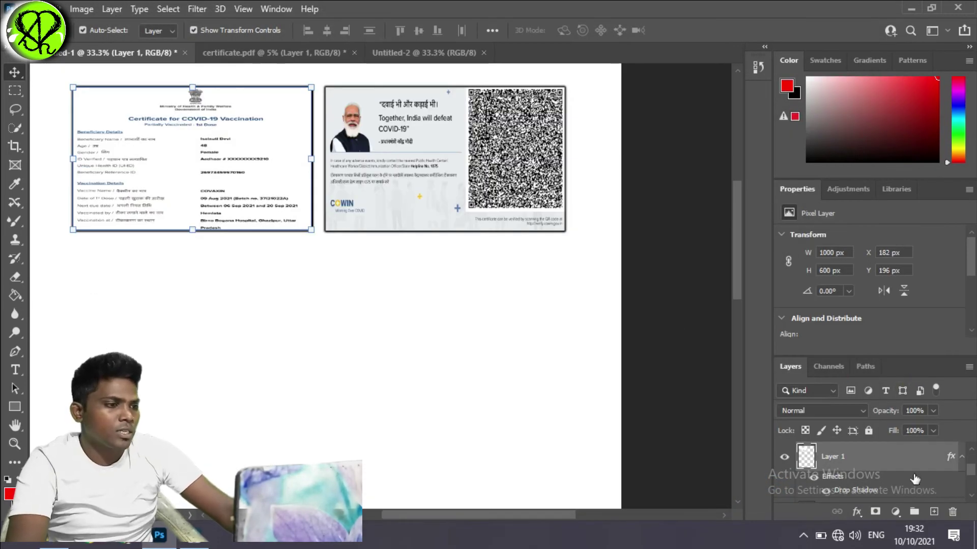
- Copy the certificate details layer with its rectangle into the 4 x 6 in document and move it near the page's upper edge
{"action": "scroll", "coordinate": [891, 486], "scroll_direction": "down", "scroll_amount": 1}
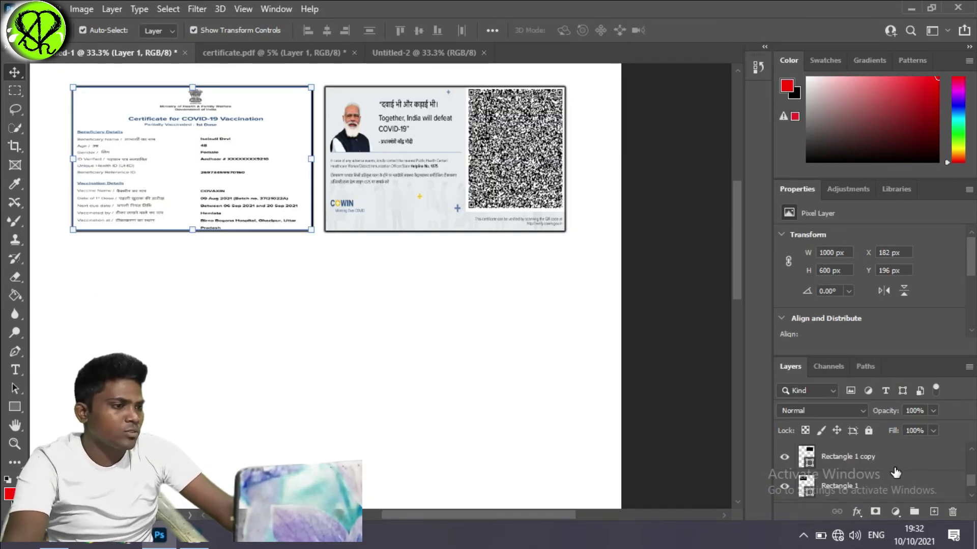
{"action": "left_click", "coordinate": [859, 486]}
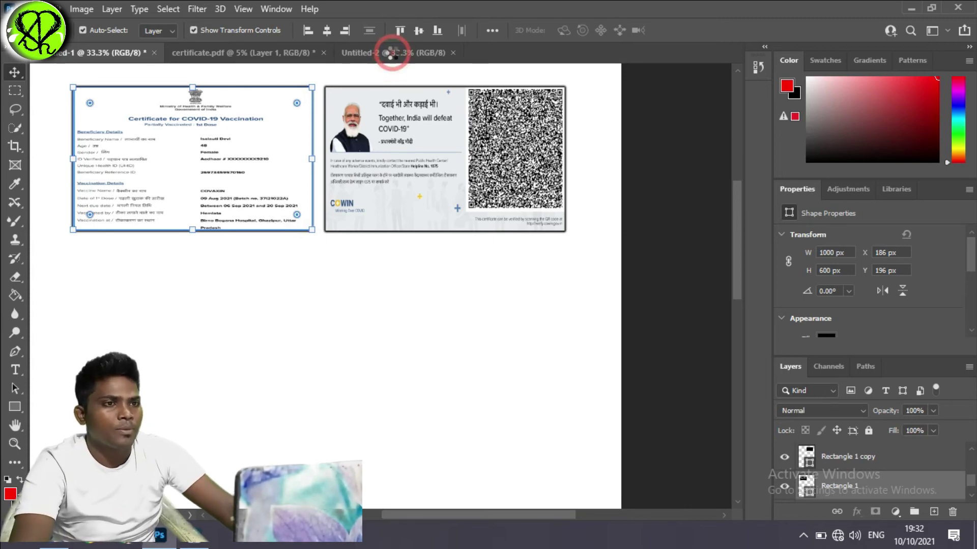
{"action": "left_click", "coordinate": [393, 54]}
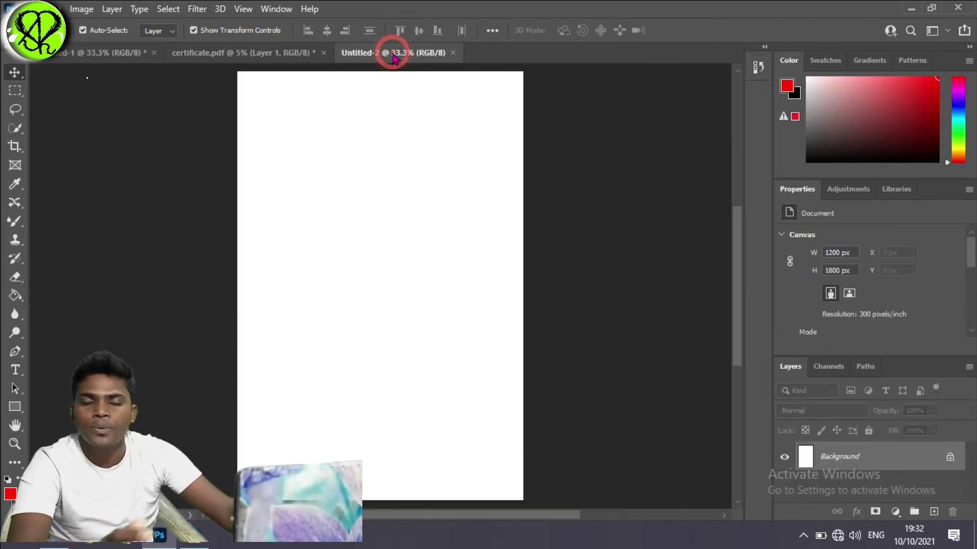
{"action": "left_click_drag", "start_coordinate": [395, 57], "coordinate": [448, 184]}
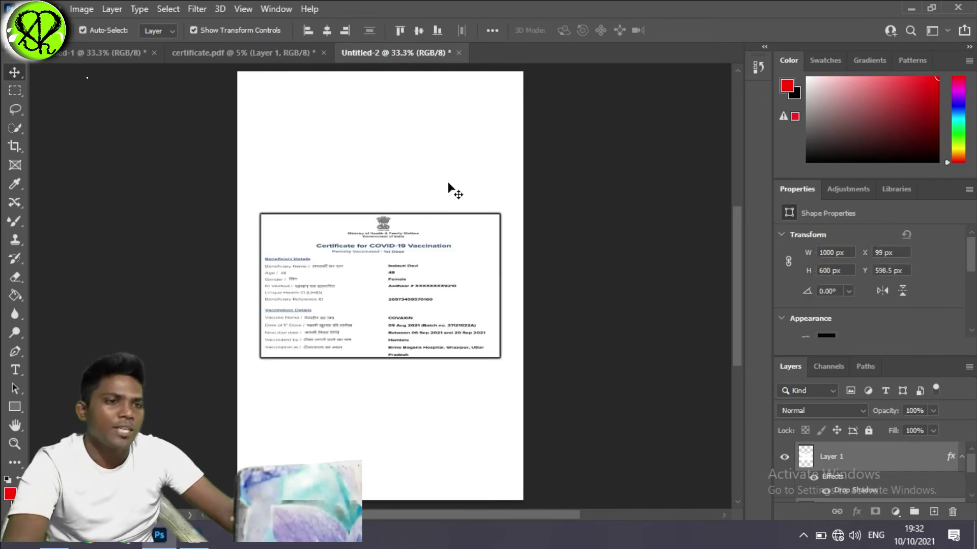
{"action": "left_click_drag", "start_coordinate": [422, 264], "coordinate": [425, 141]}
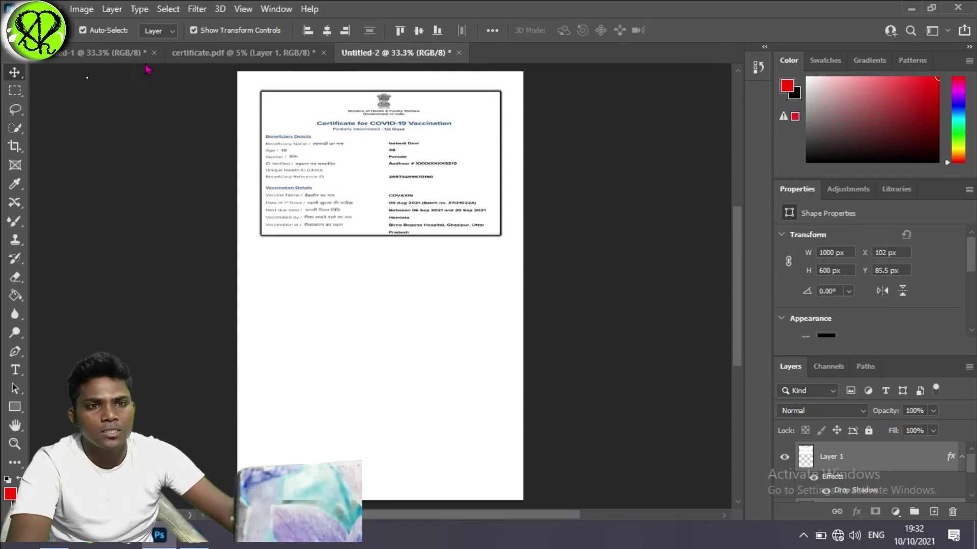
- Bring the QR banner card from the A4 page into the 4 x 6 in document
{"action": "left_click", "coordinate": [122, 53]}
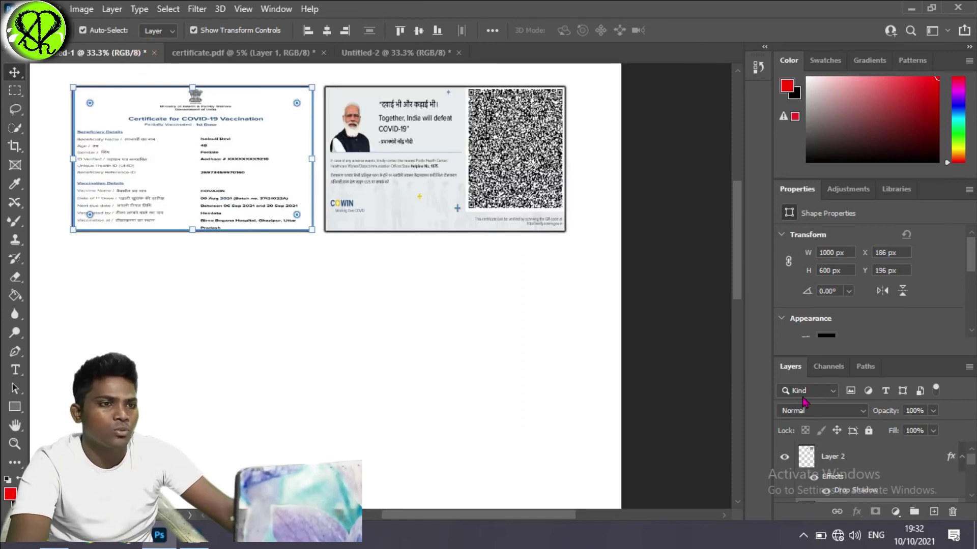
{"action": "left_click", "coordinate": [402, 54]}
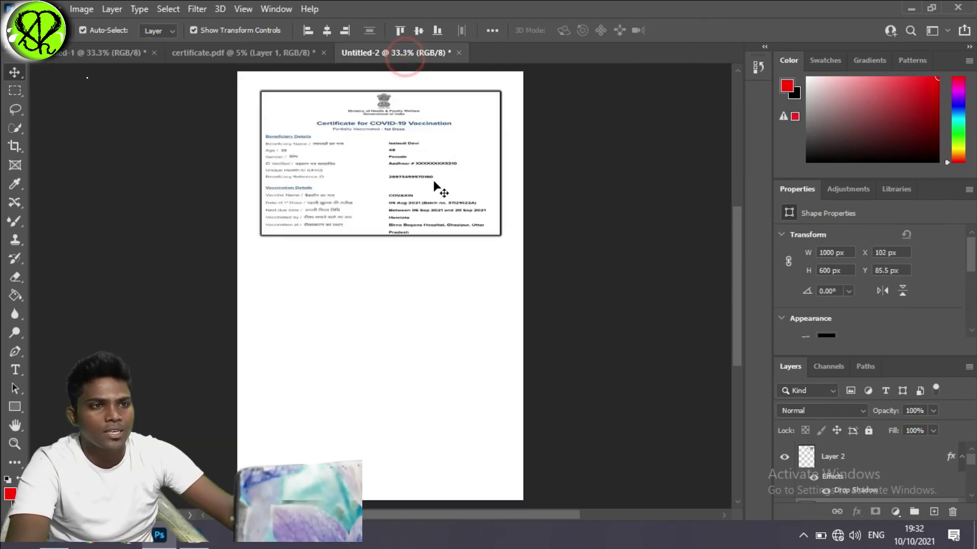